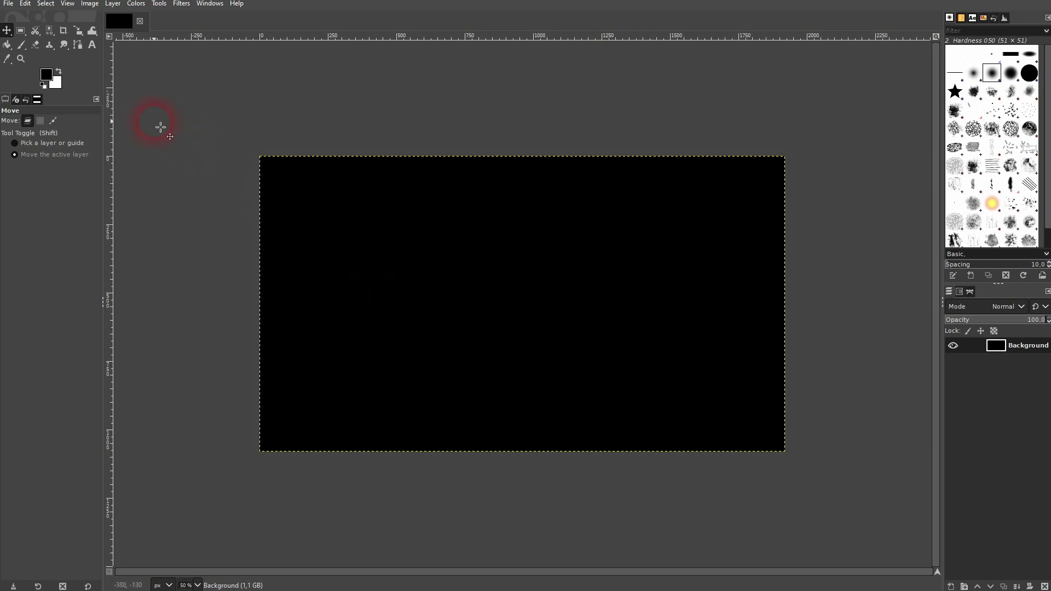
Add a text layer reading MELTING in Arial Heavy on the black canvas
left_click(92, 45)
left_click(377, 280)
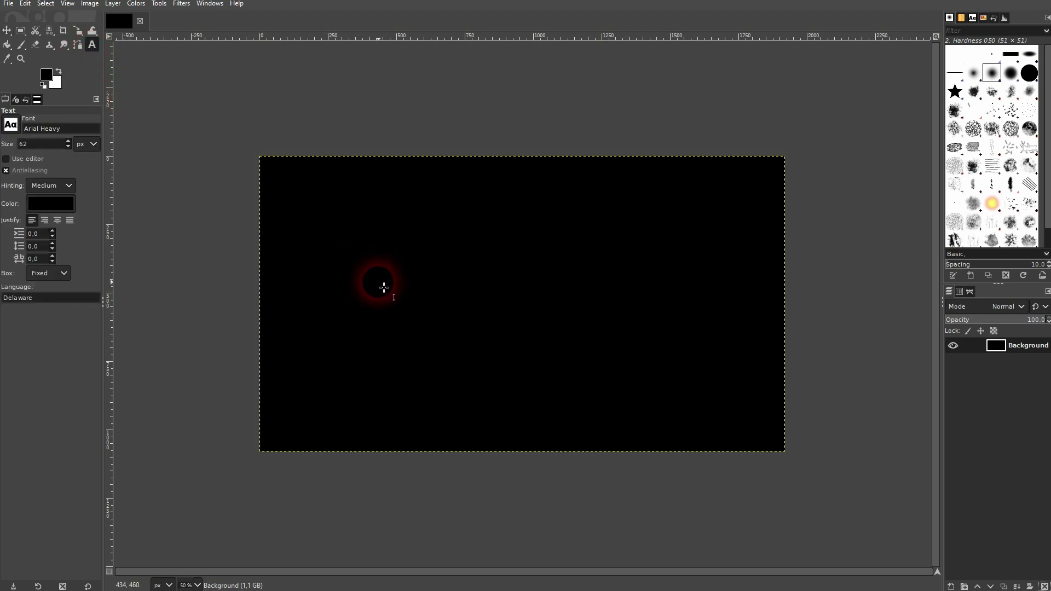
type("MELTING")
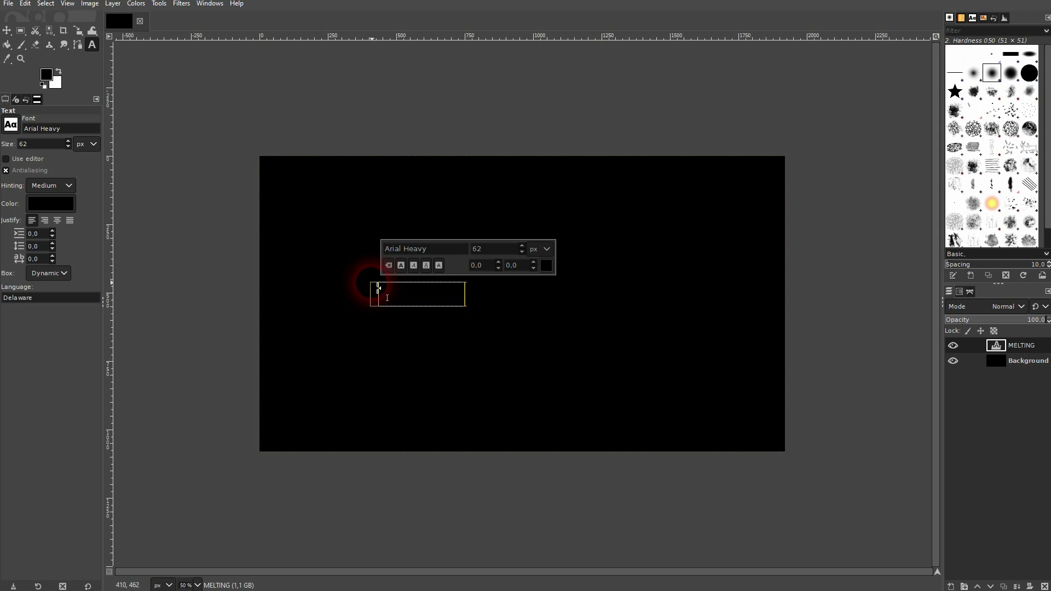
Colour the whole word MELTING white (ffffff) and set its size to 300 px
left_click_drag(378, 287, 496, 296)
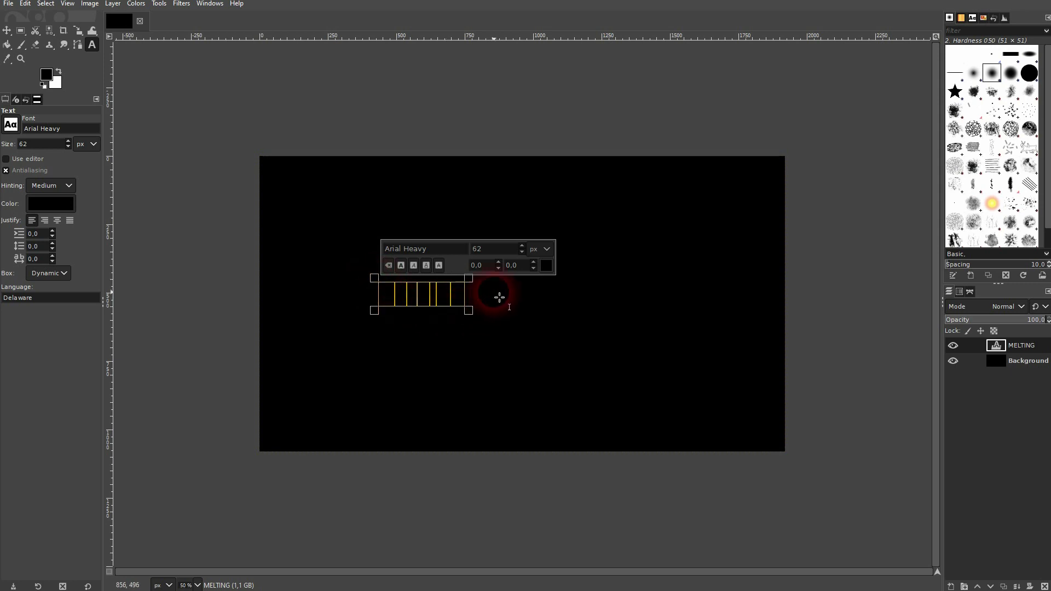
left_click(547, 265)
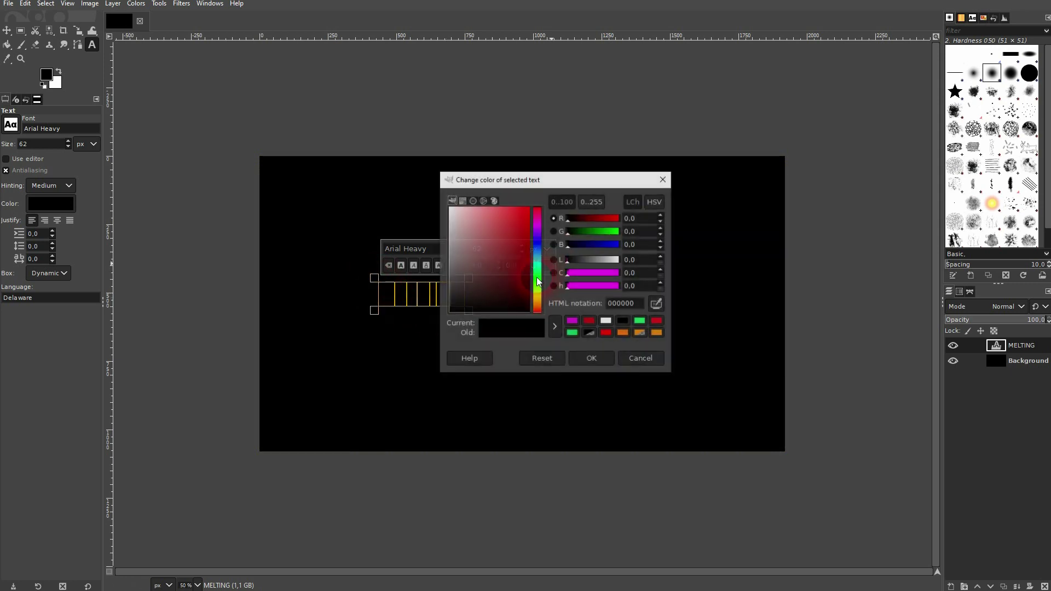
left_click(592, 359)
type("30")
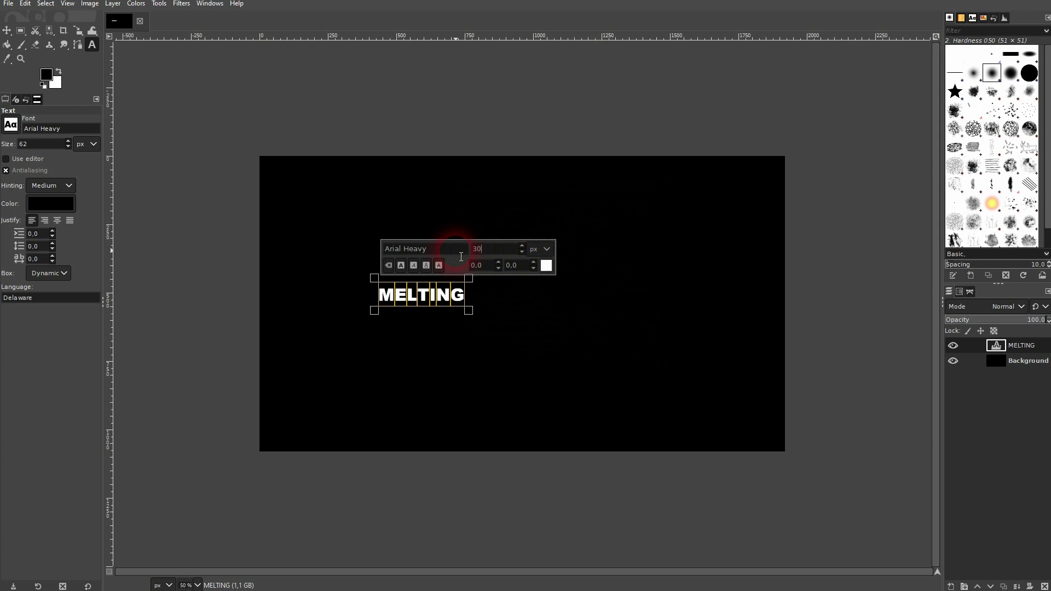
type("0")
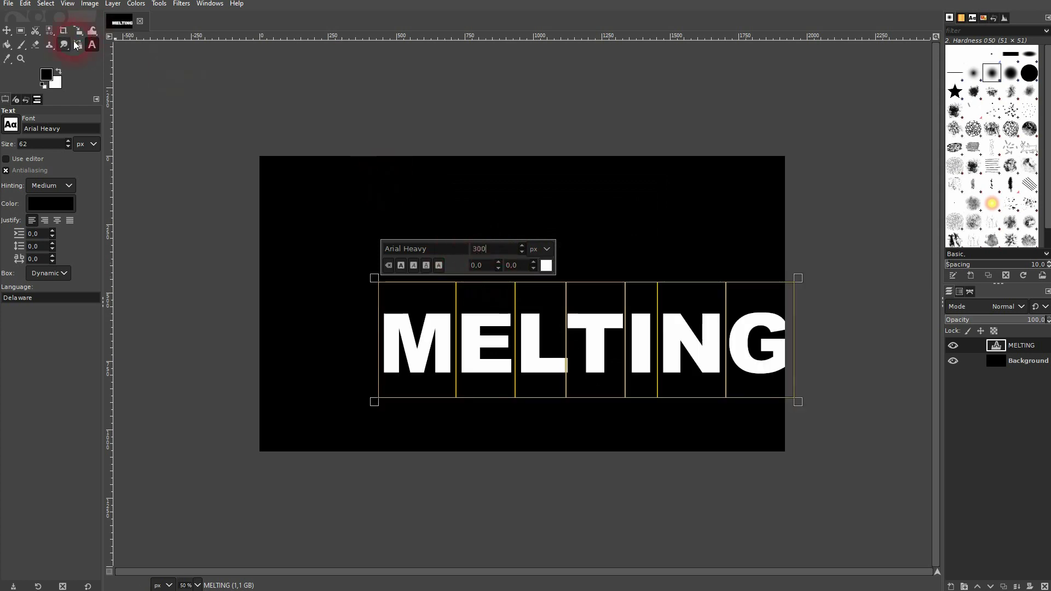
Centre the MELTING text horizontally on the canvas and align it to the canvas's upper edge
left_click(7, 30)
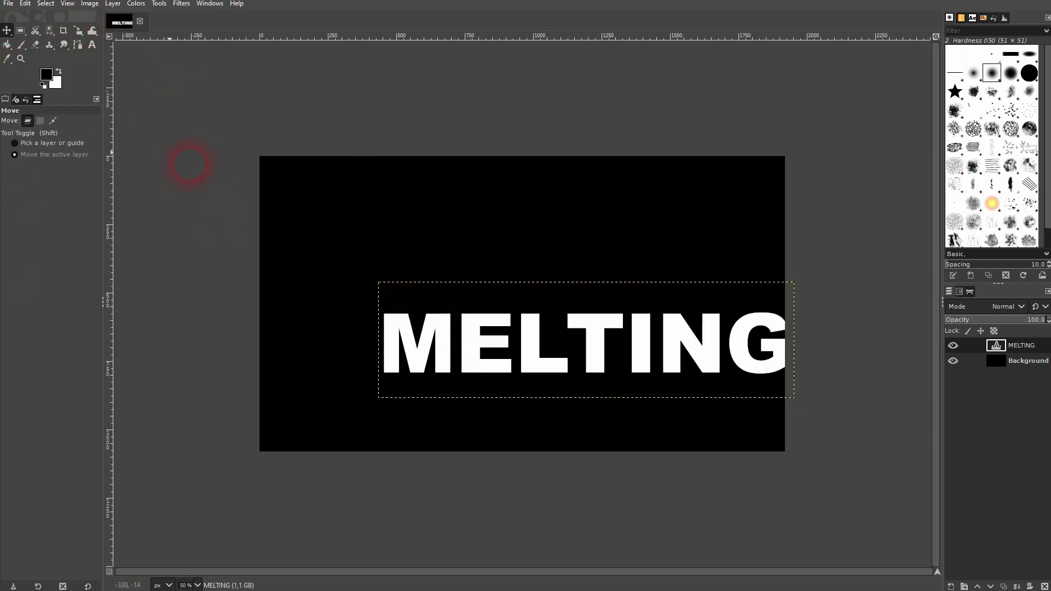
left_click(22, 45)
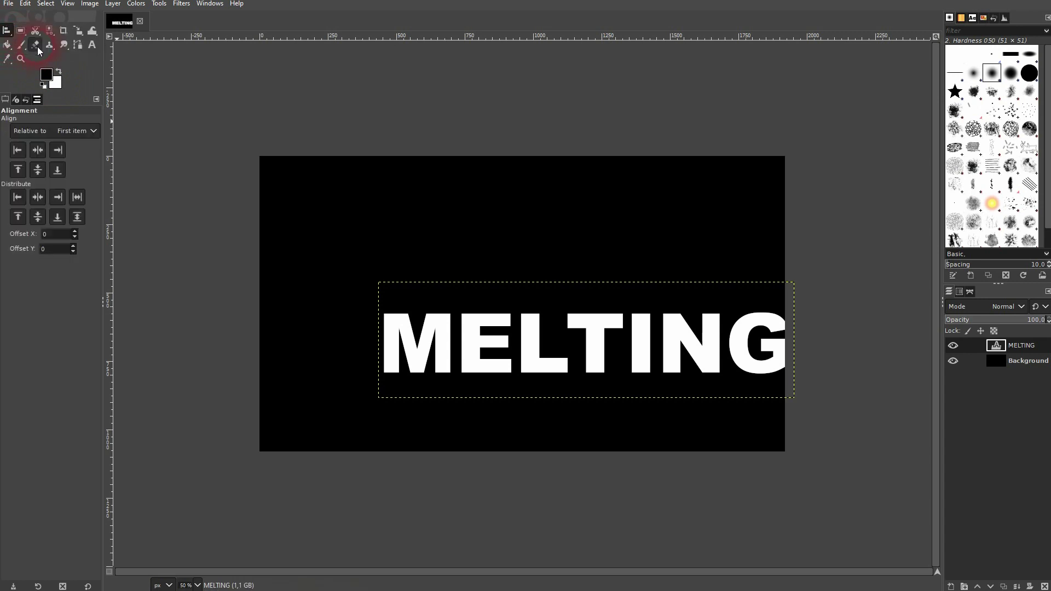
left_click(441, 341)
left_click(39, 150)
left_click(41, 171)
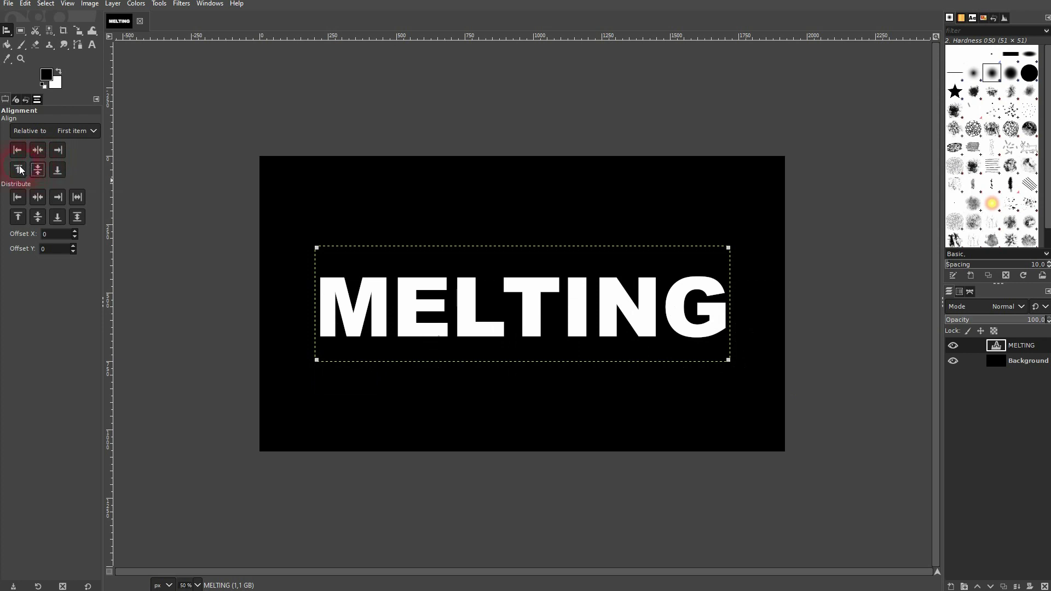
left_click(18, 170)
left_click(7, 31)
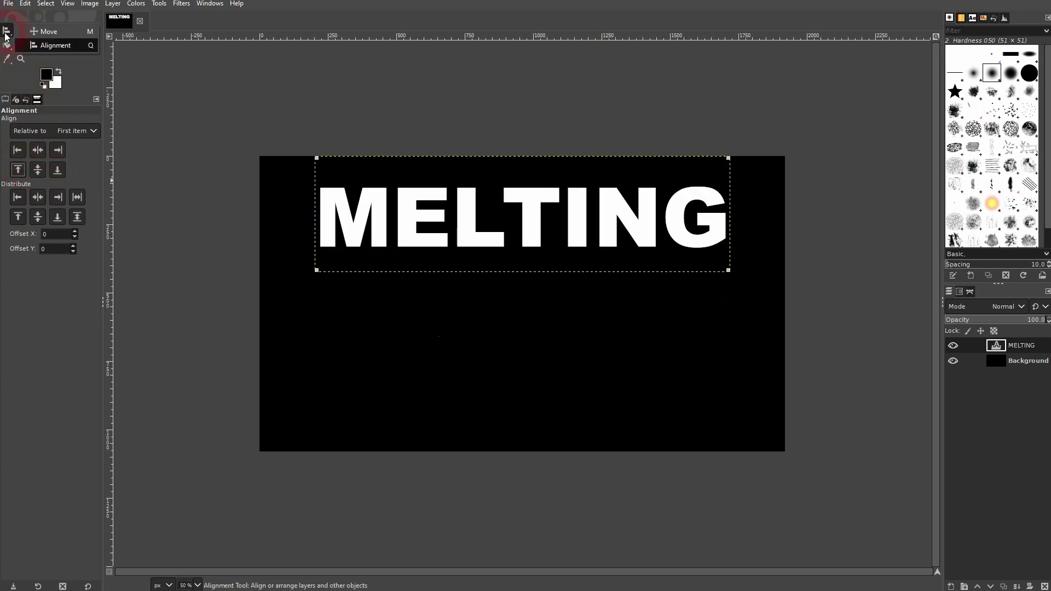
left_click(43, 32)
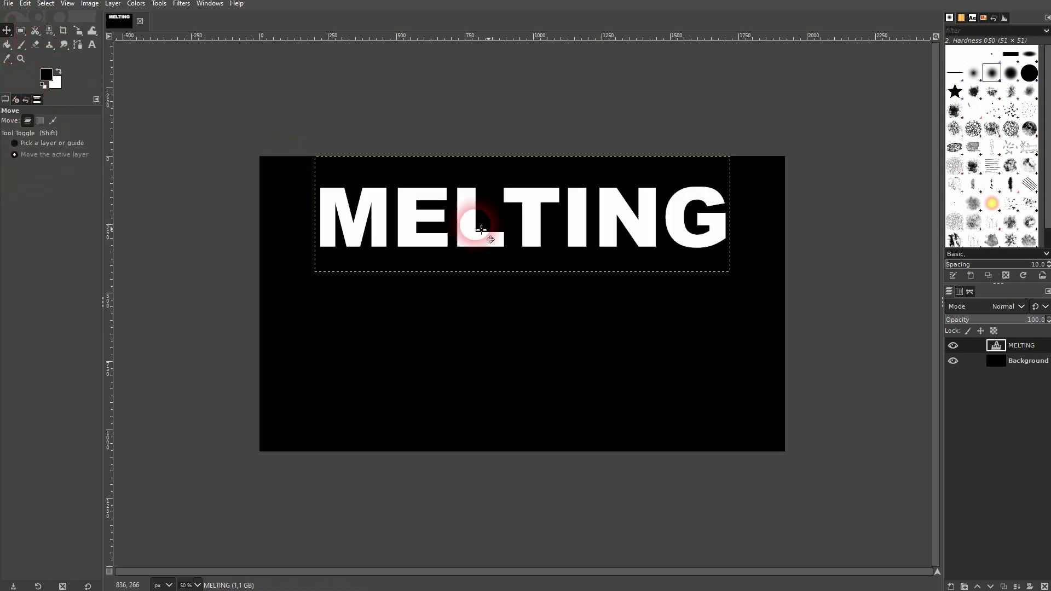
left_click(1036, 364)
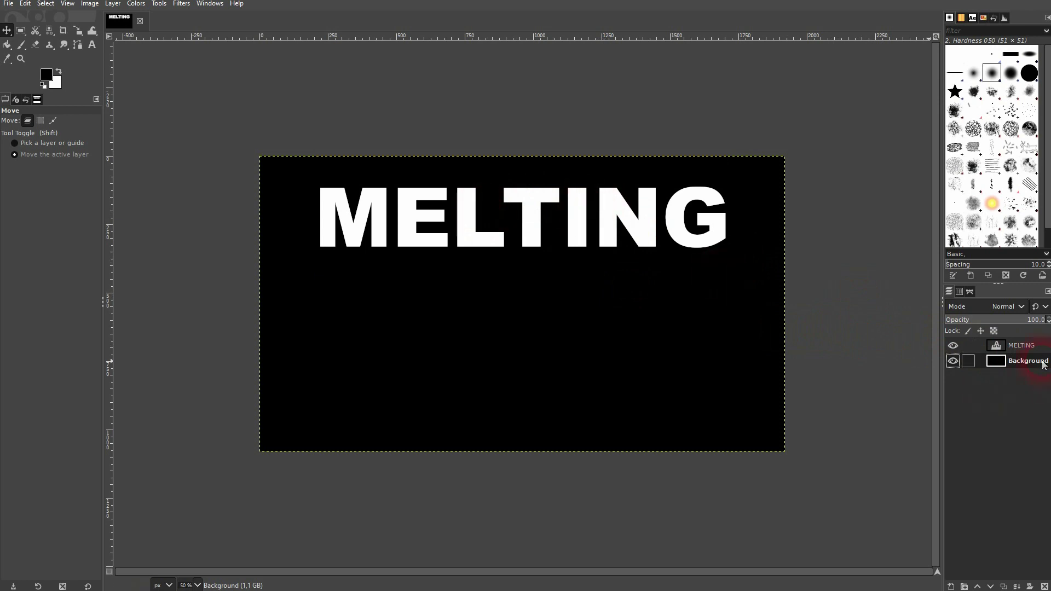
left_click(1025, 346)
left_click(92, 45)
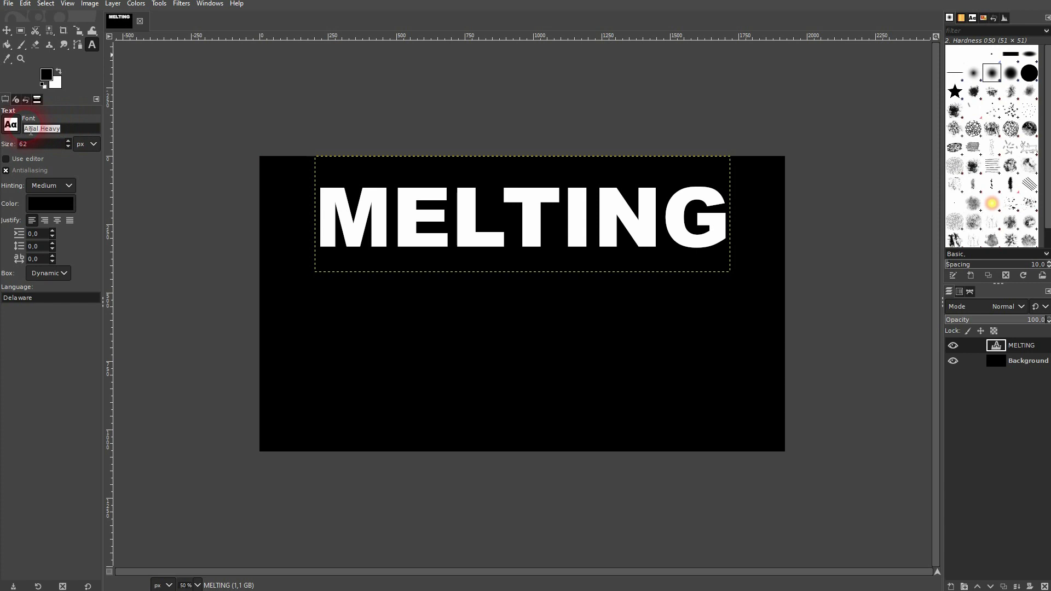
left_click(674, 207)
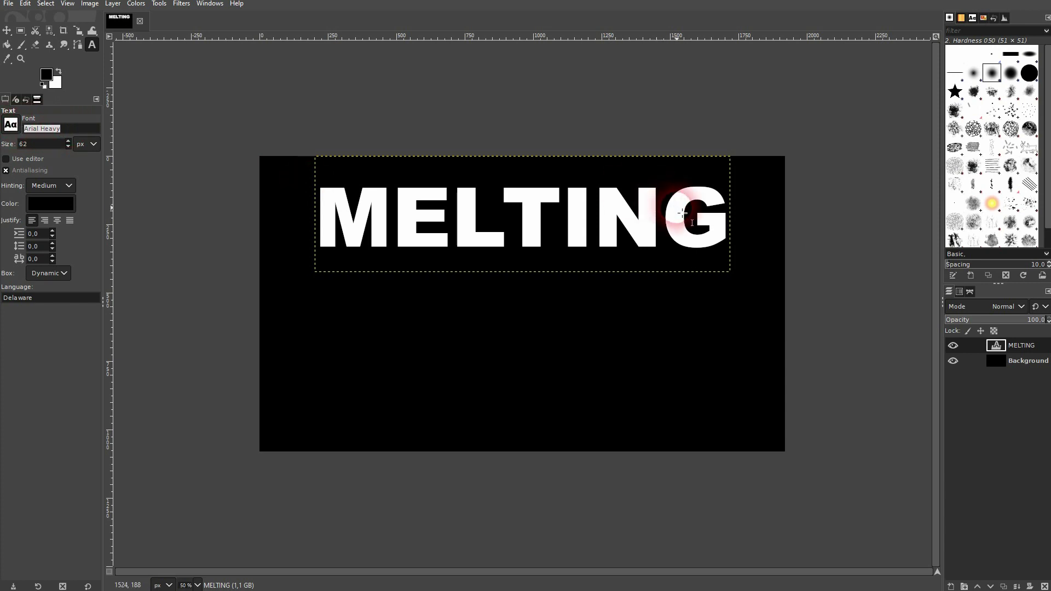
left_click(11, 27)
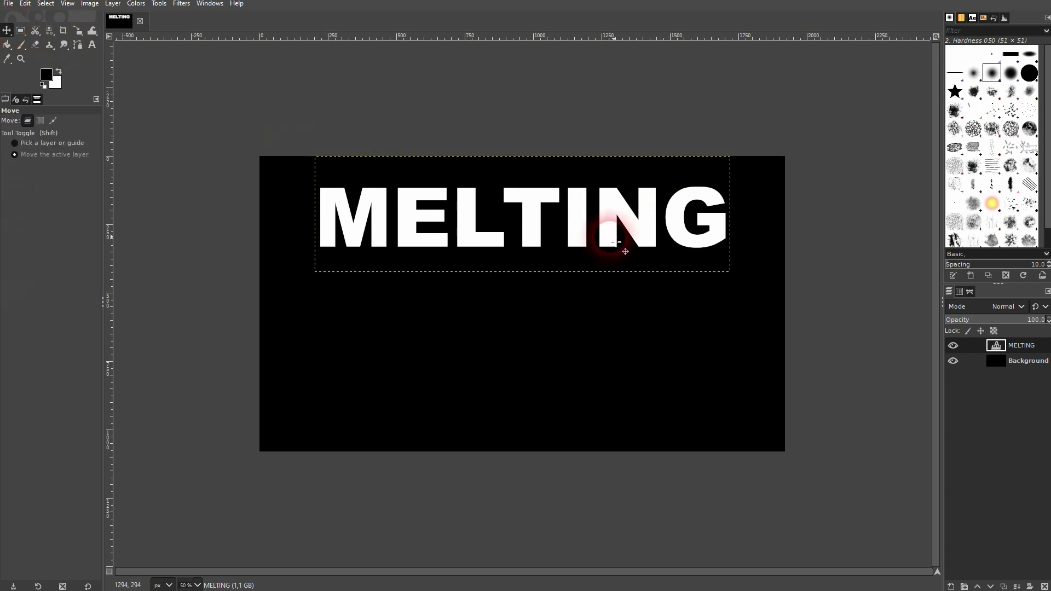
Duplicate the MELTING text layer twice and hide both copies
left_click(1008, 542)
left_click(1005, 586)
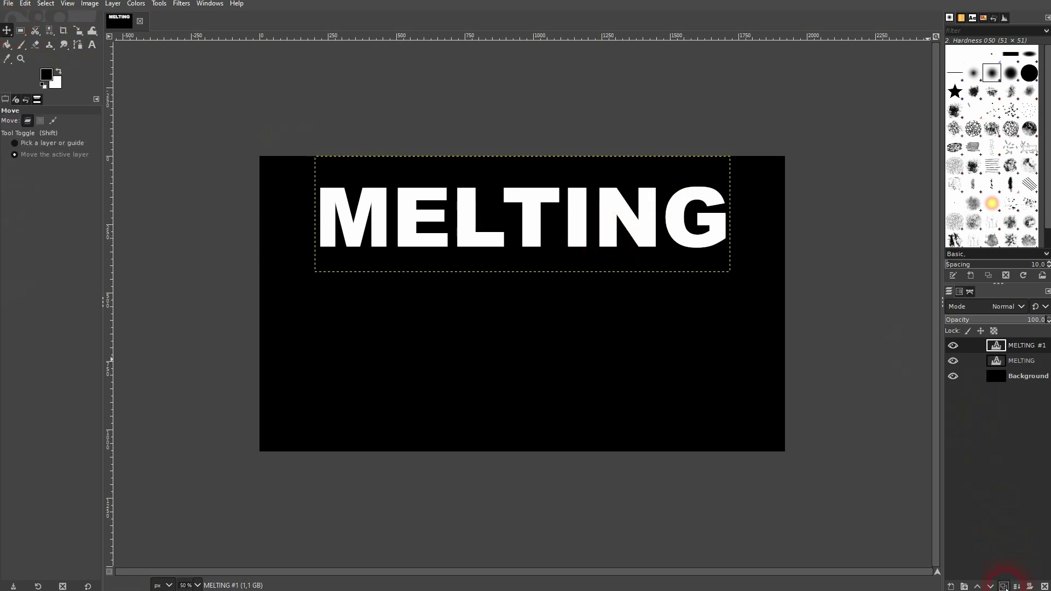
left_click(1004, 587)
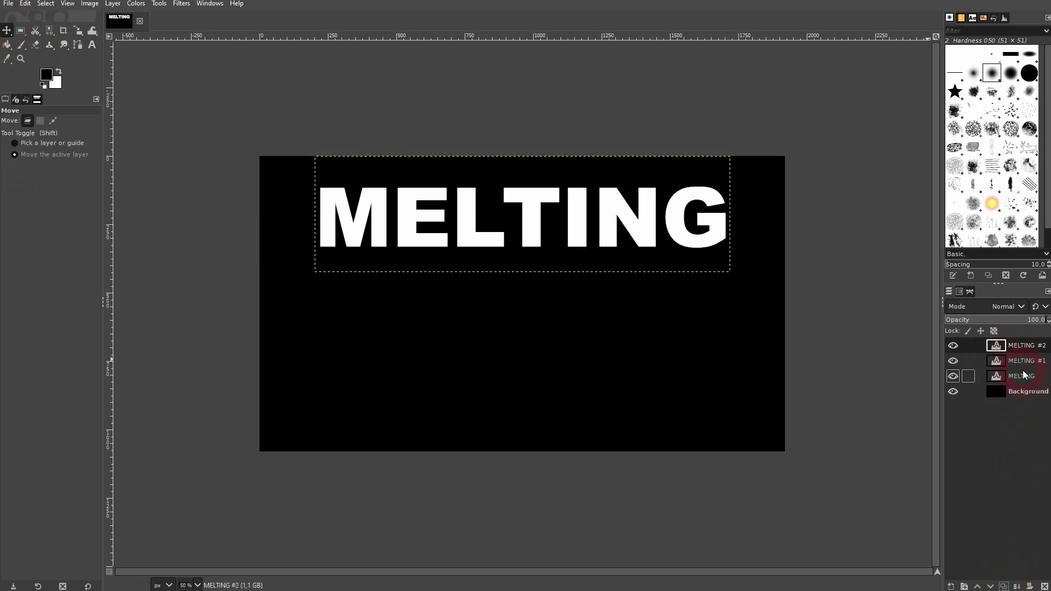
left_click(953, 346)
left_click(953, 361)
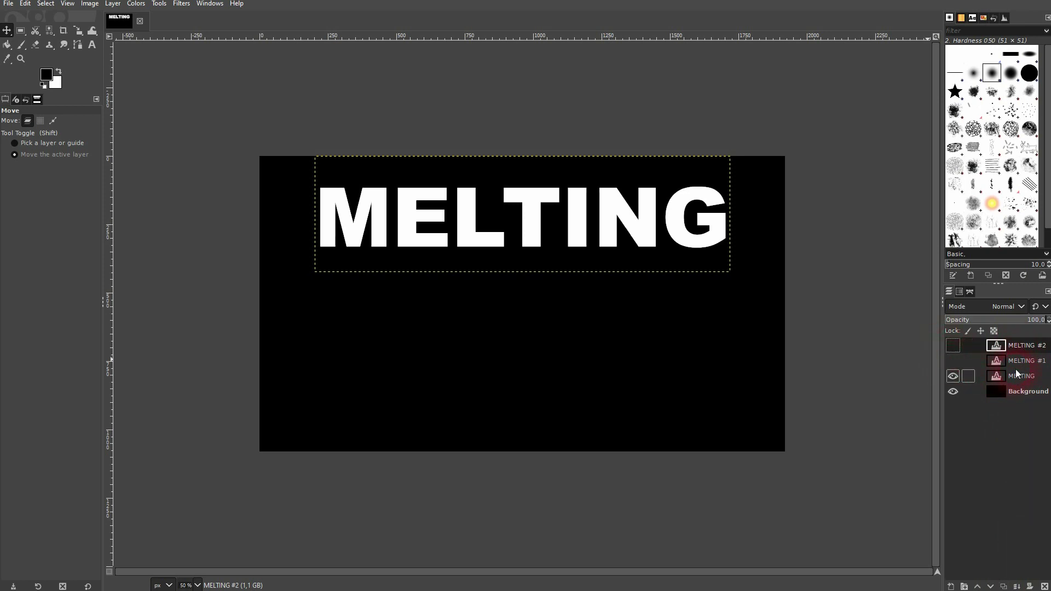
Make the original MELTING layer active and set the Text tool's default colour to red (e50909)
left_click(997, 376)
left_click(249, 152)
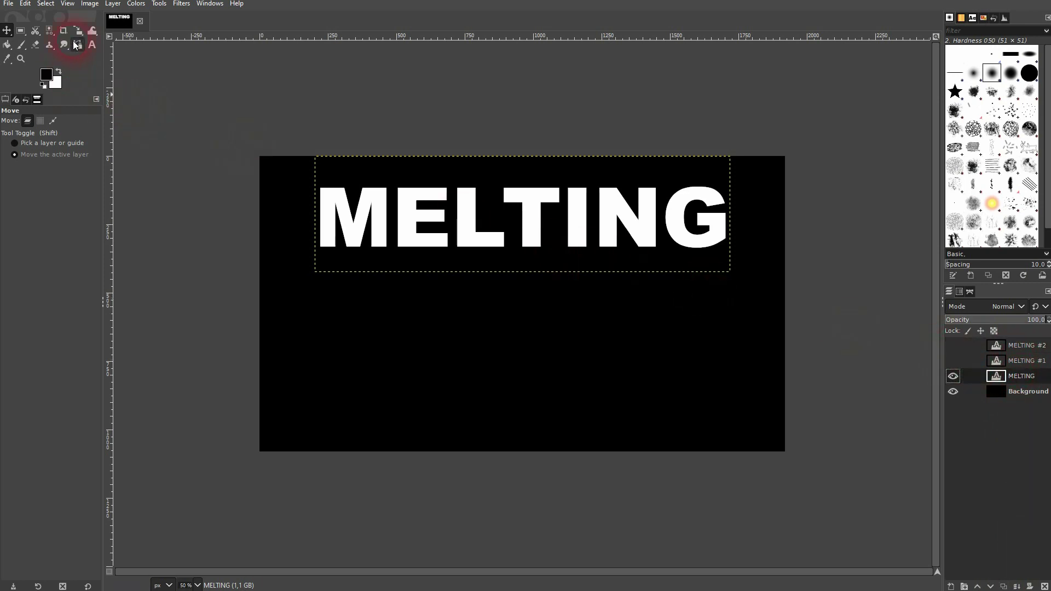
left_click(92, 45)
left_click(52, 206)
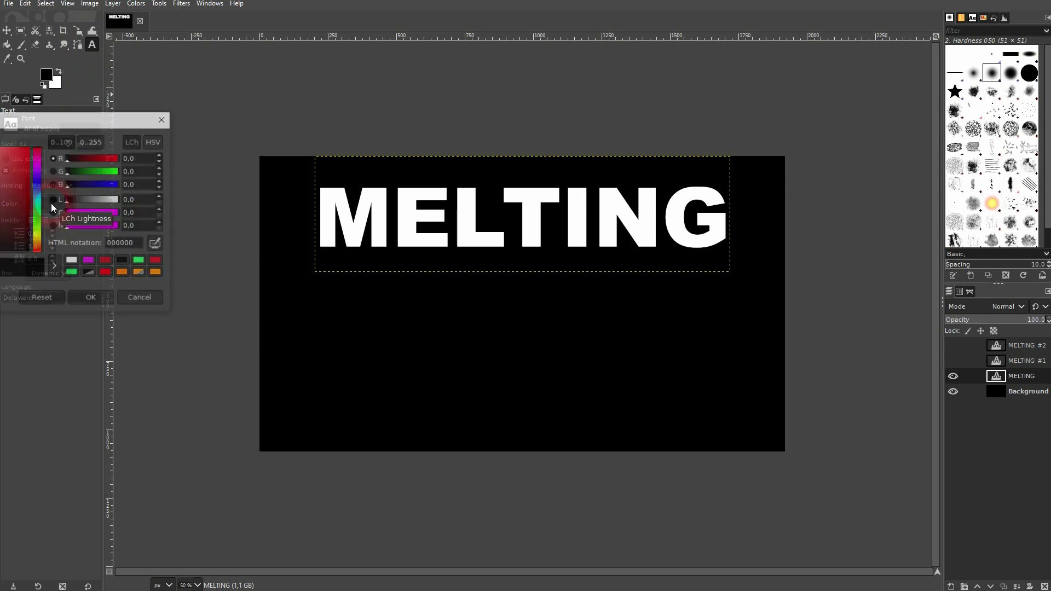
left_click_drag(56, 120, 236, 64)
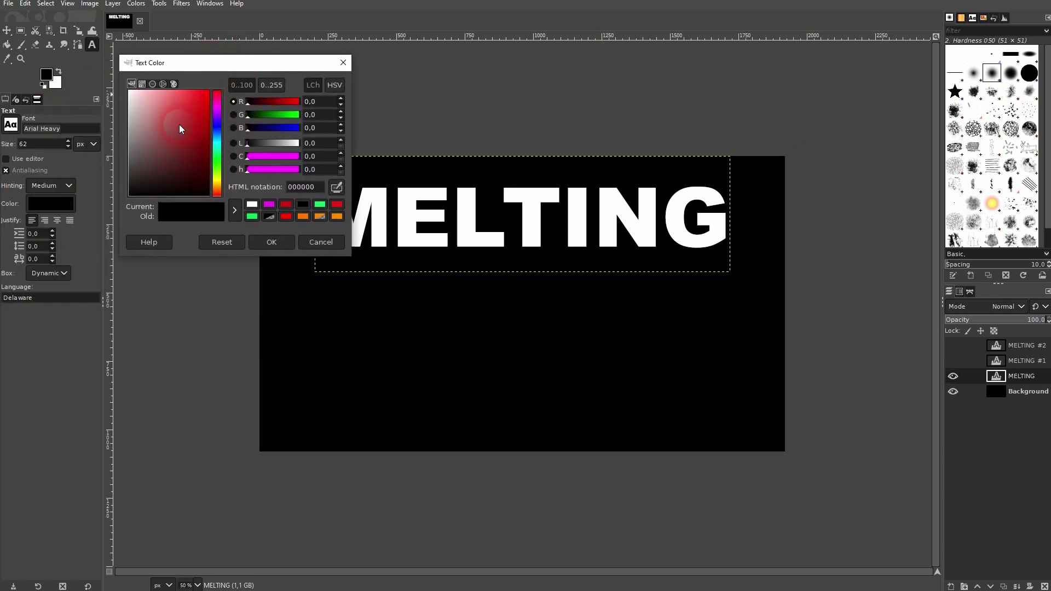
left_click_drag(179, 124, 210, 109)
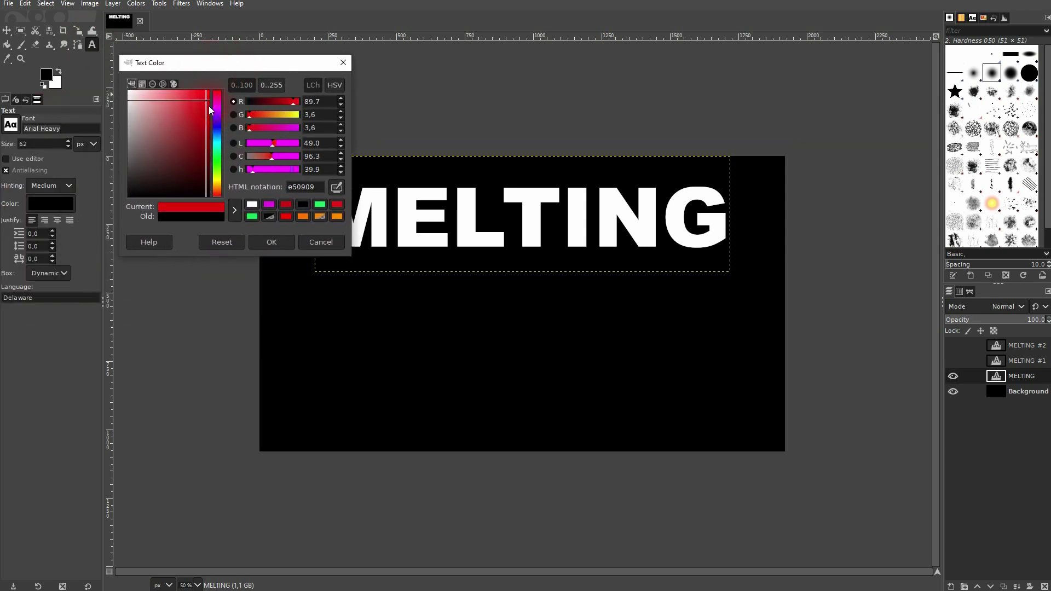
left_click(284, 242)
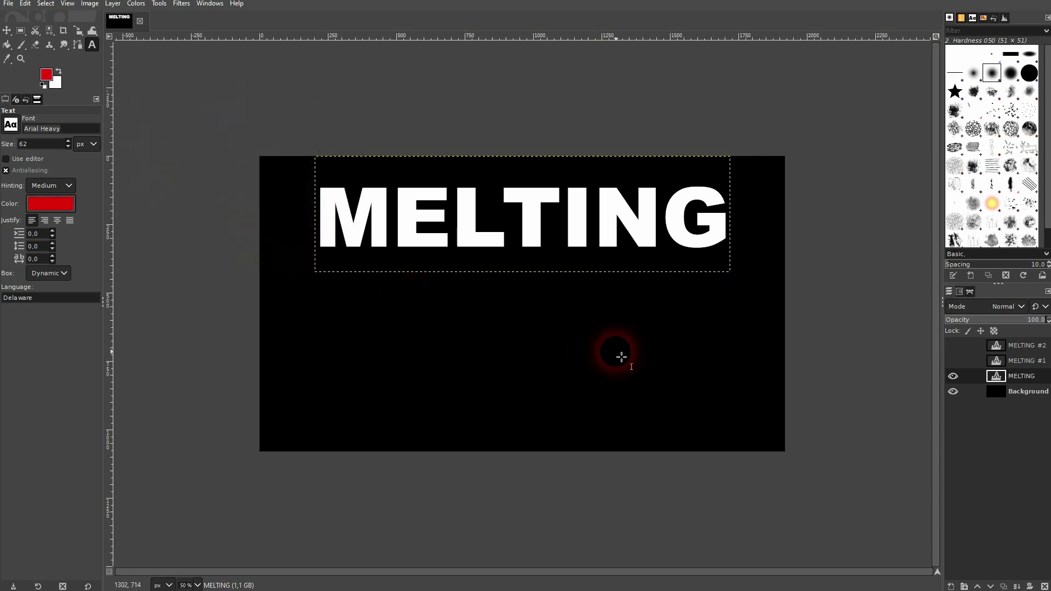
Recolour the whole word on the original MELTING layer red
left_click(480, 224)
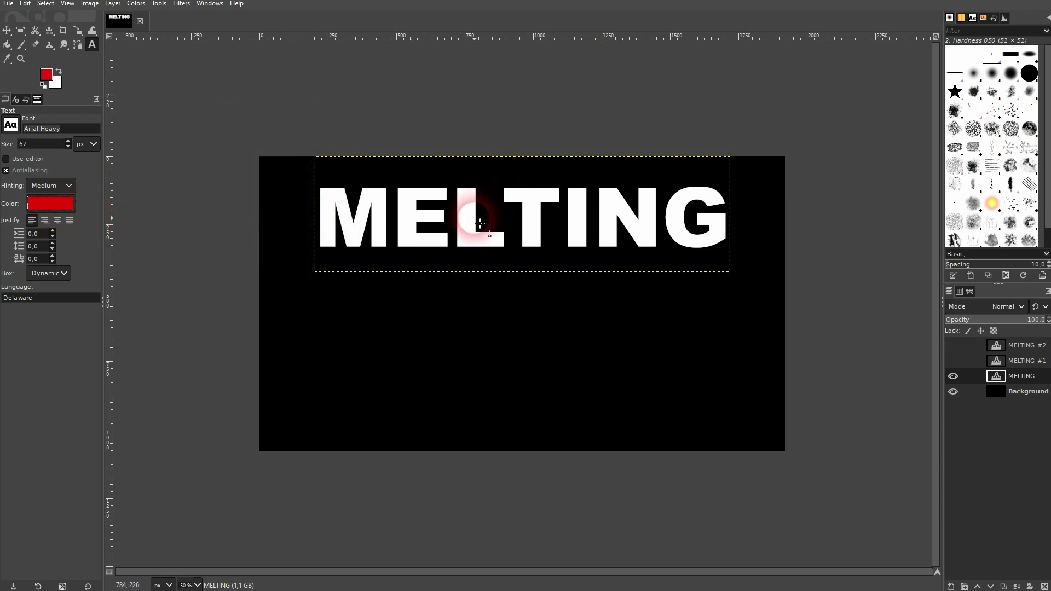
triple_click(478, 224)
left_click(482, 139)
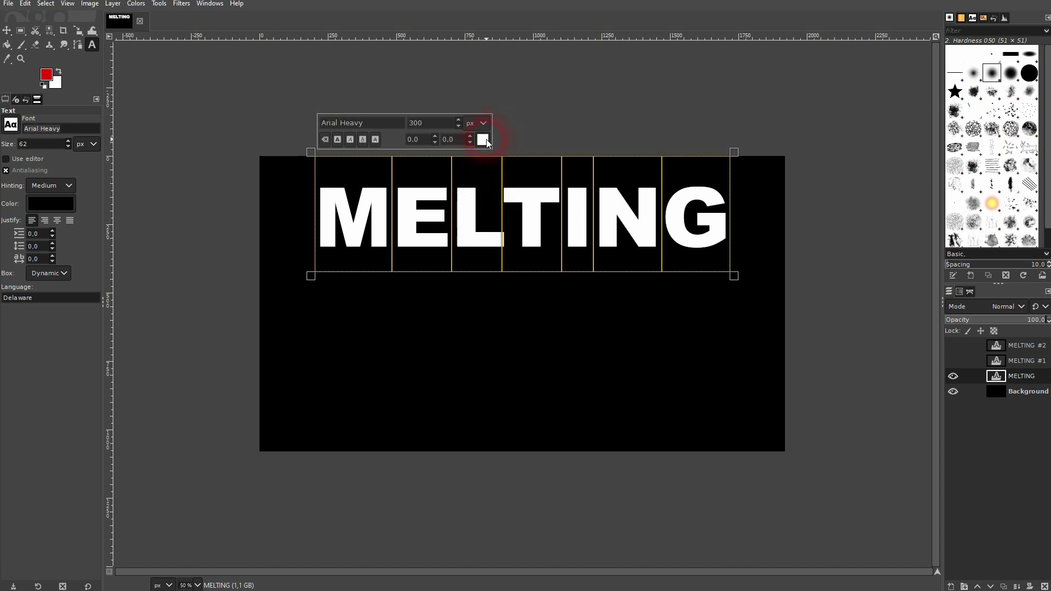
left_click_drag(442, 102, 456, 92)
left_click(539, 246)
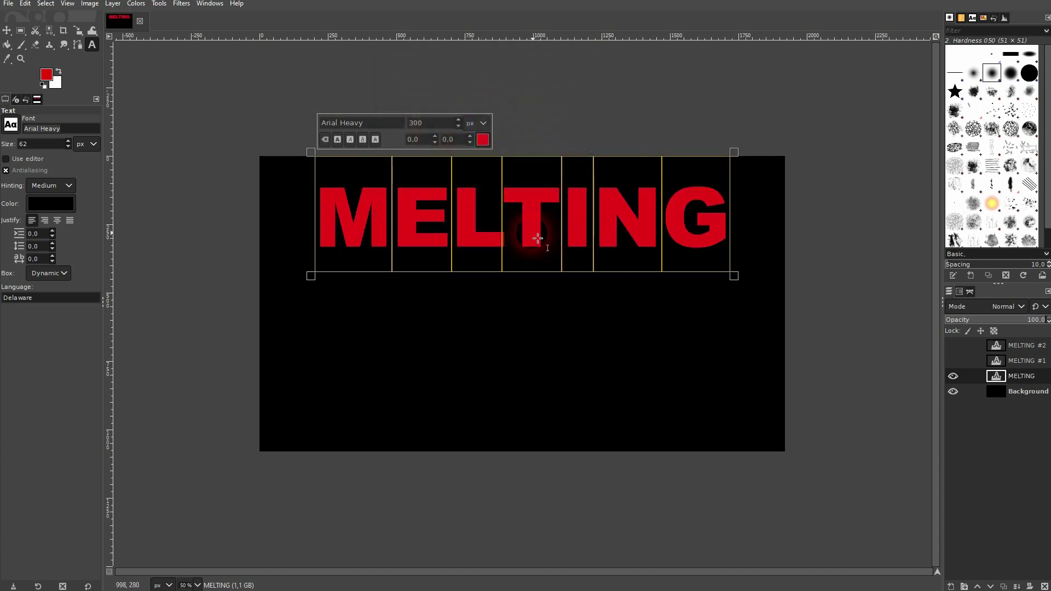
Show the MELTING #1 layer and recolour its whole word magenta-purple (d421d6)
left_click(985, 387)
left_click(953, 361)
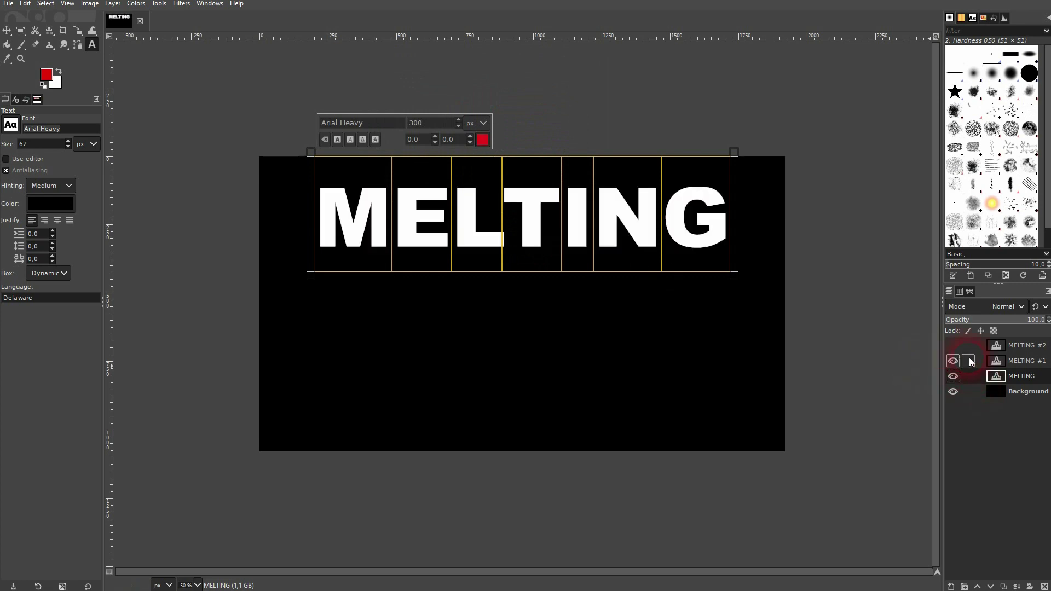
left_click(1022, 361)
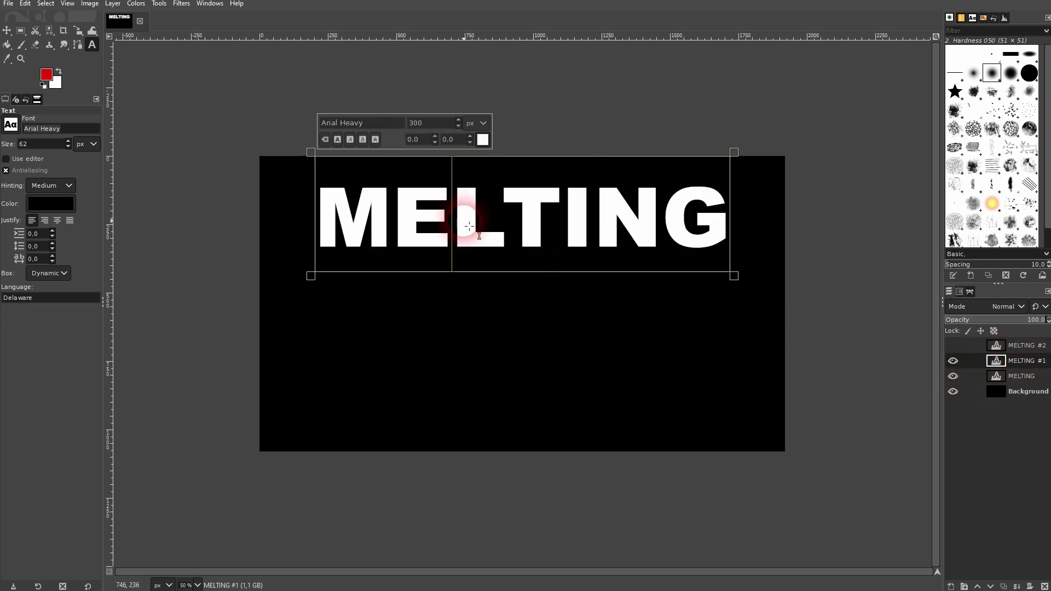
key("ctrl+a")
left_click(482, 139)
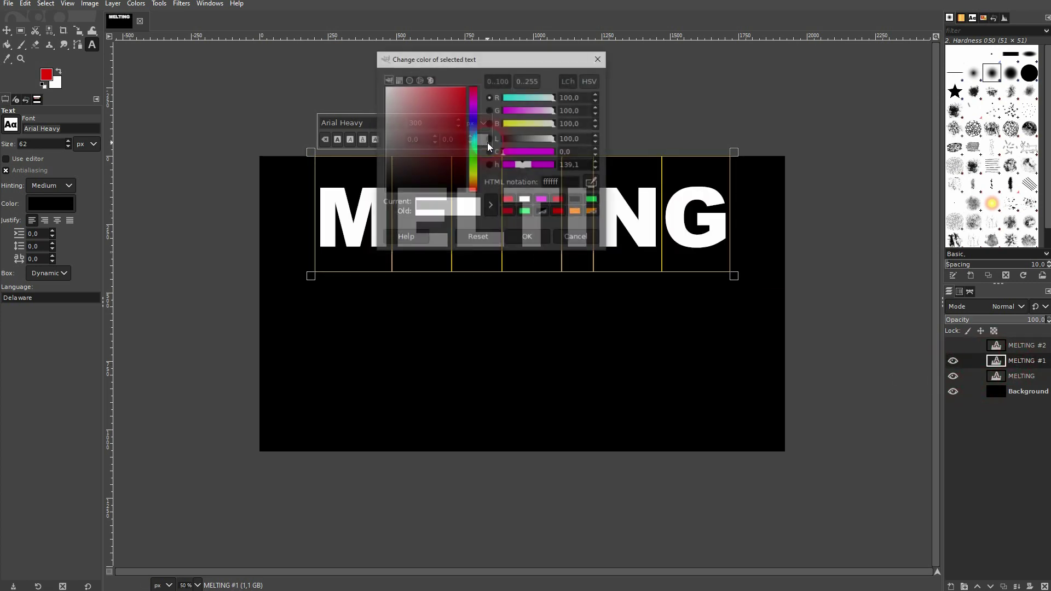
left_click(452, 103)
left_click(474, 108)
left_click_drag(473, 103, 472, 105)
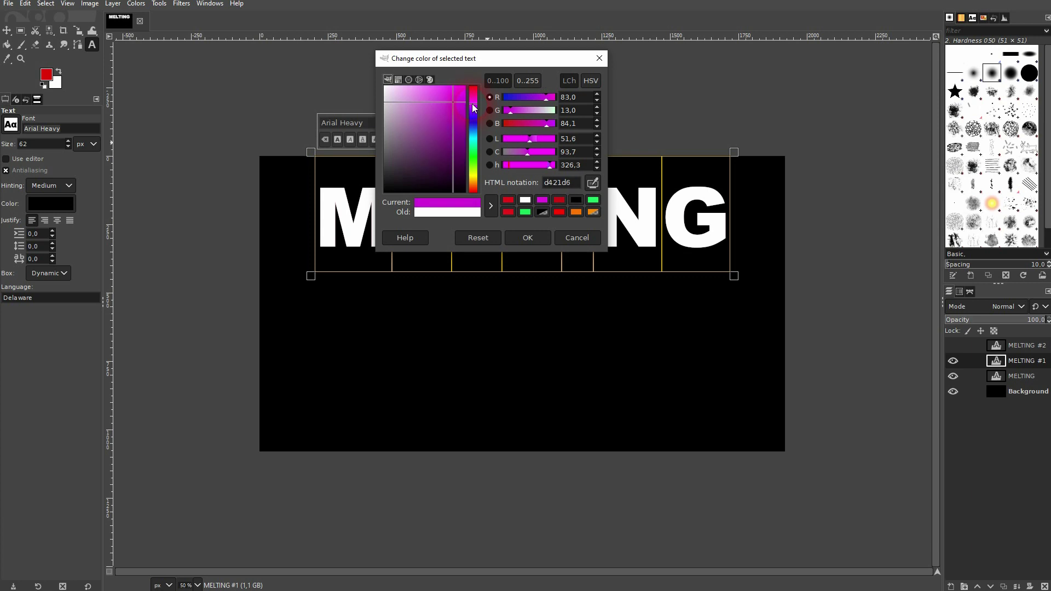
left_click(534, 238)
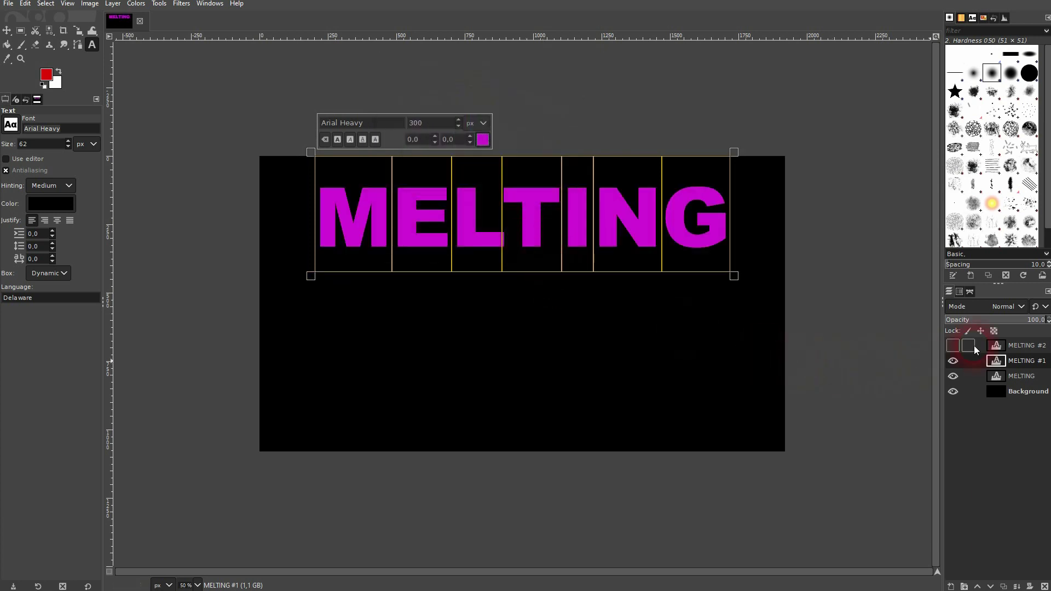
Toggle the two copied text layers to check the colours beneath, leaving MELTING #1 and MELTING #2 visible
left_click(953, 346)
left_click(954, 346)
left_click(954, 361)
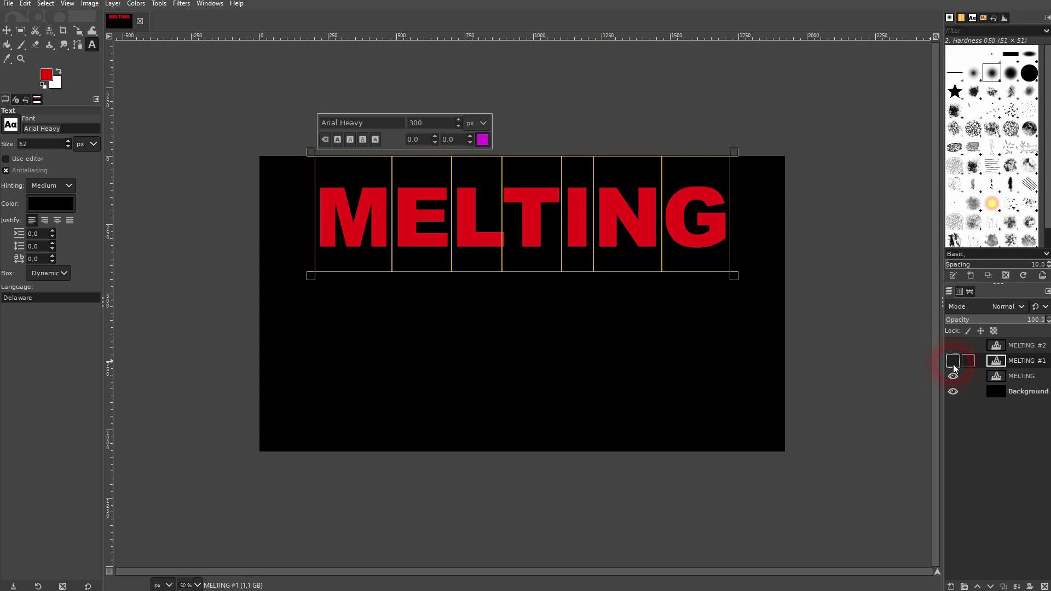
left_click(954, 361)
left_click(953, 346)
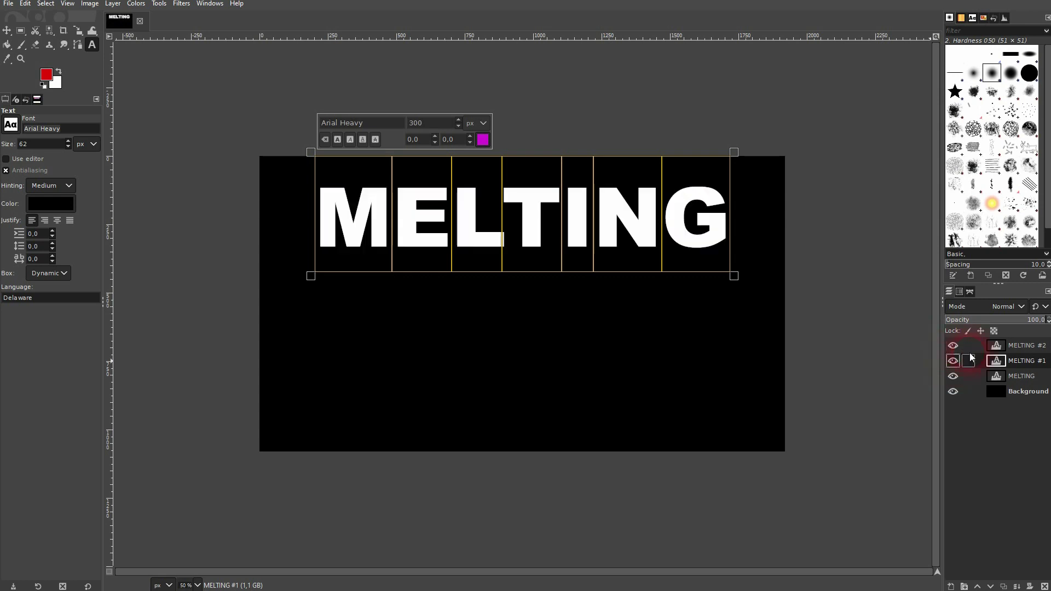
Make the original MELTING layer active and switch to the Move tool
left_click(1022, 380)
left_click(94, 34)
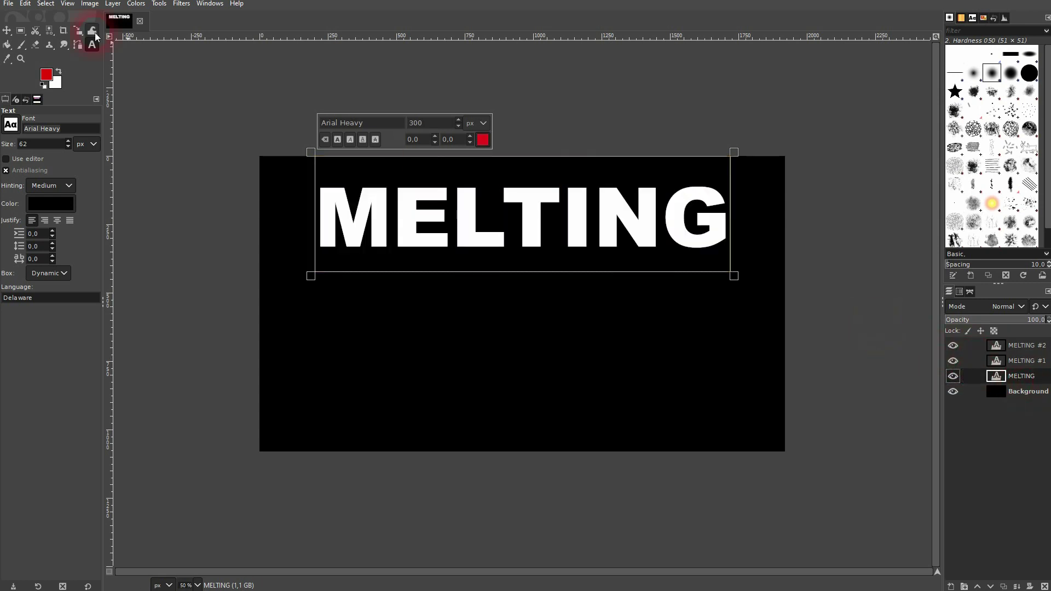
left_click(12, 30)
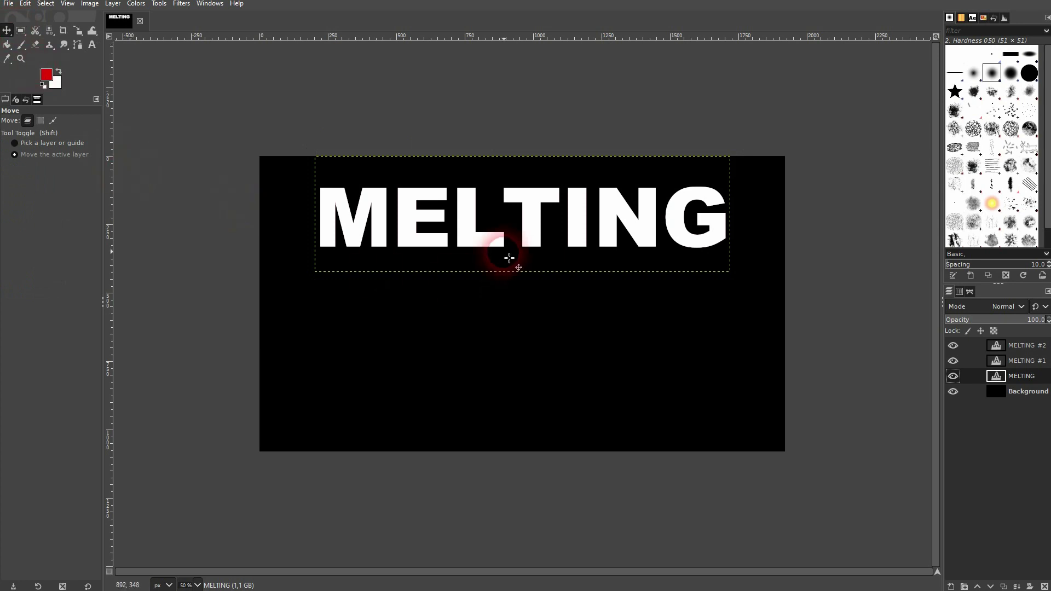
Expand the MELTING, MELTING #1 and MELTING #2 layers to the full image size
left_click(469, 223)
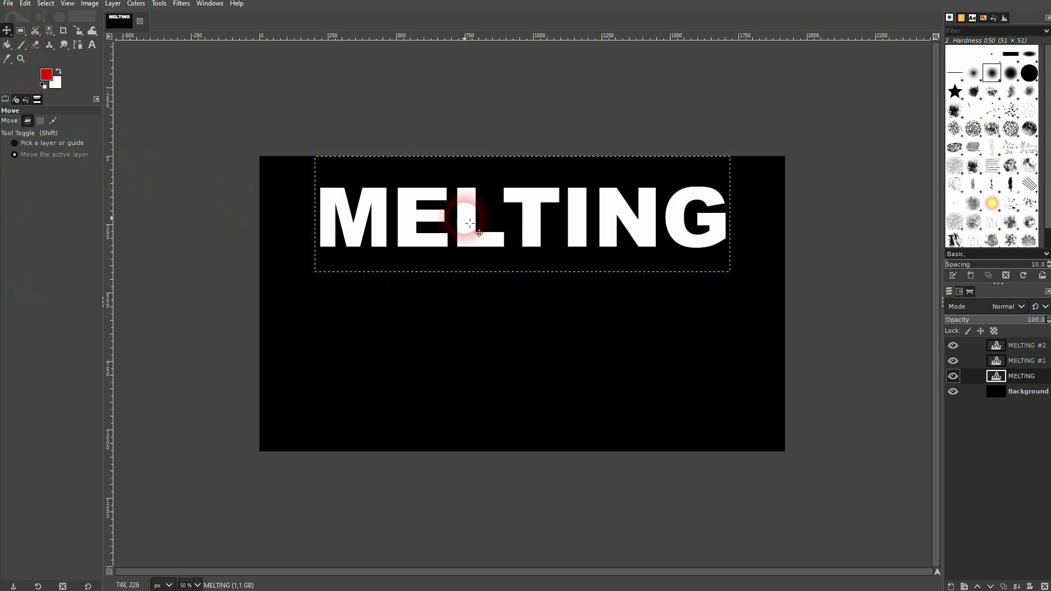
right_click(1023, 378)
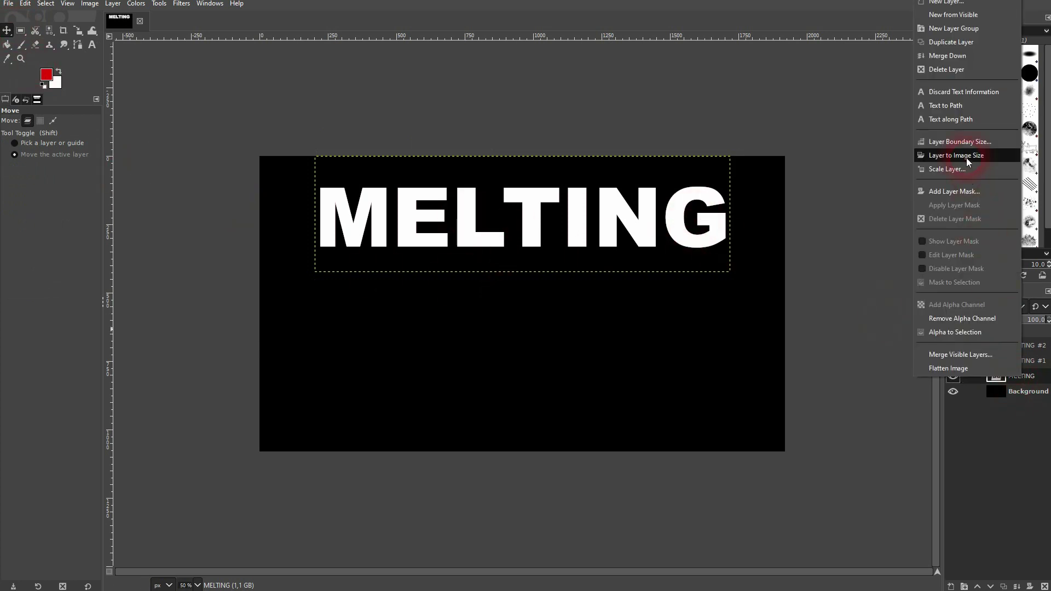
left_click(967, 158)
right_click(1019, 363)
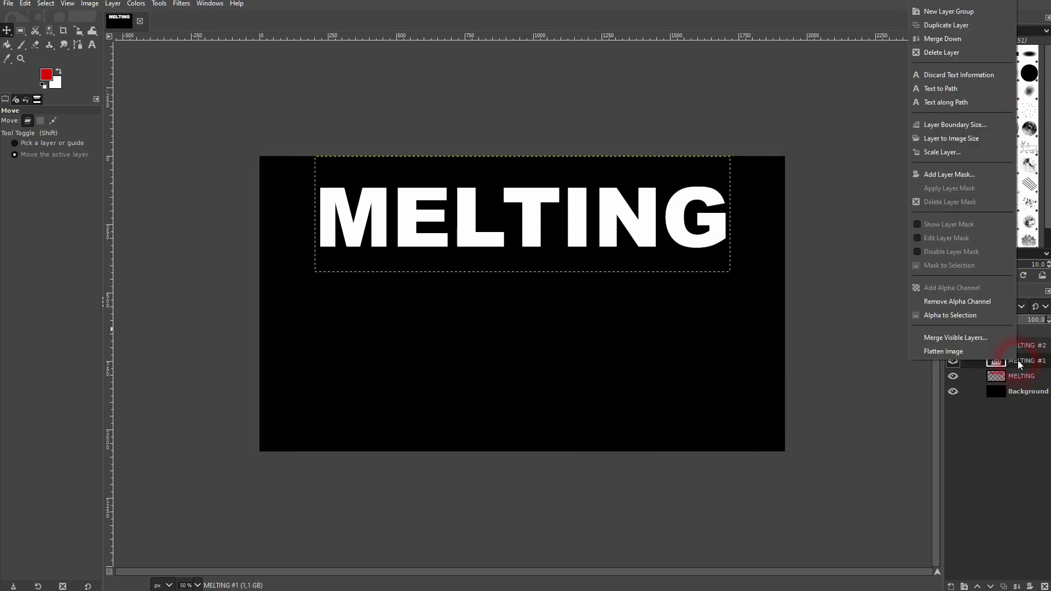
left_click(973, 149)
right_click(1021, 347)
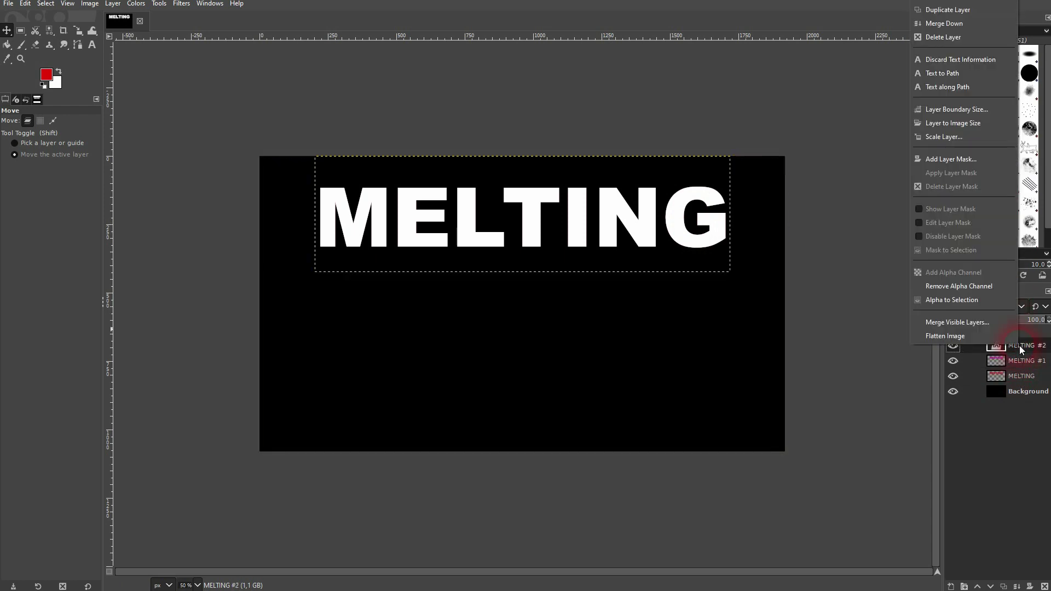
left_click(953, 123)
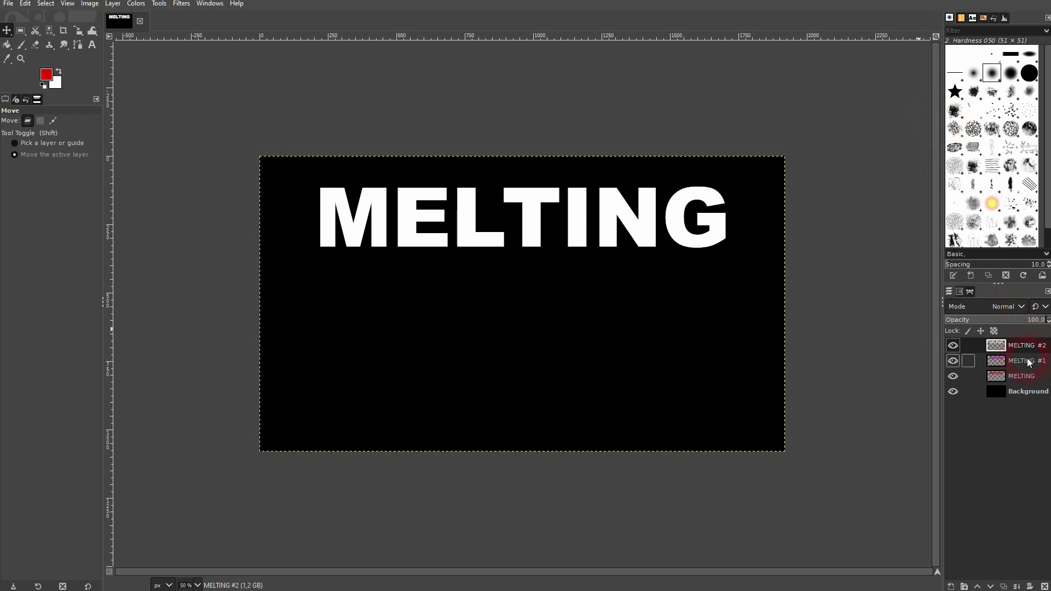
Make the original MELTING layer active and set up the Smudge tool with a brush size of 360
left_click(1018, 376)
left_click(155, 82)
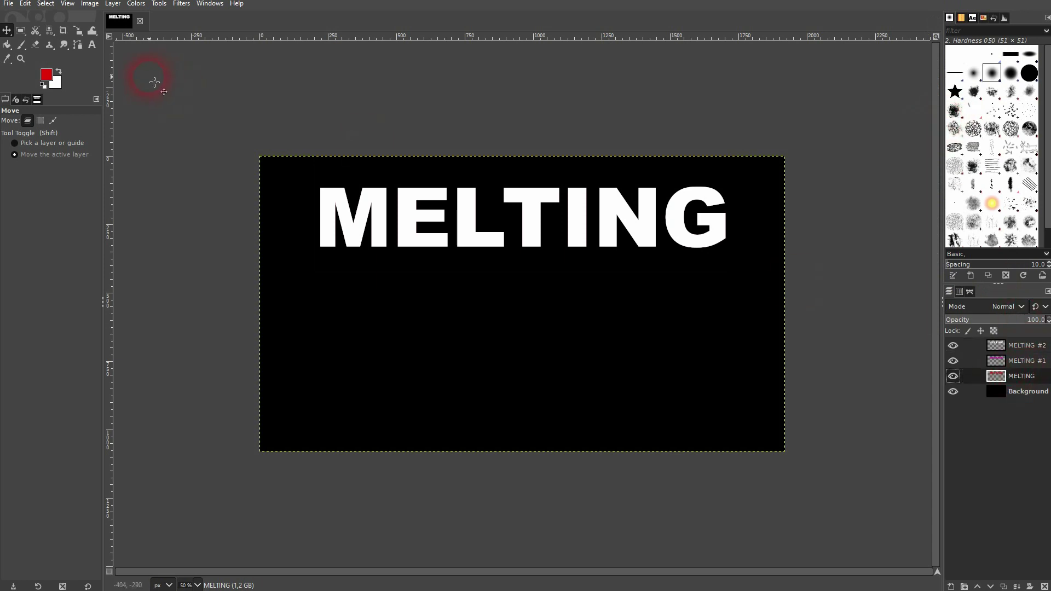
left_click(64, 45)
left_click(117, 46)
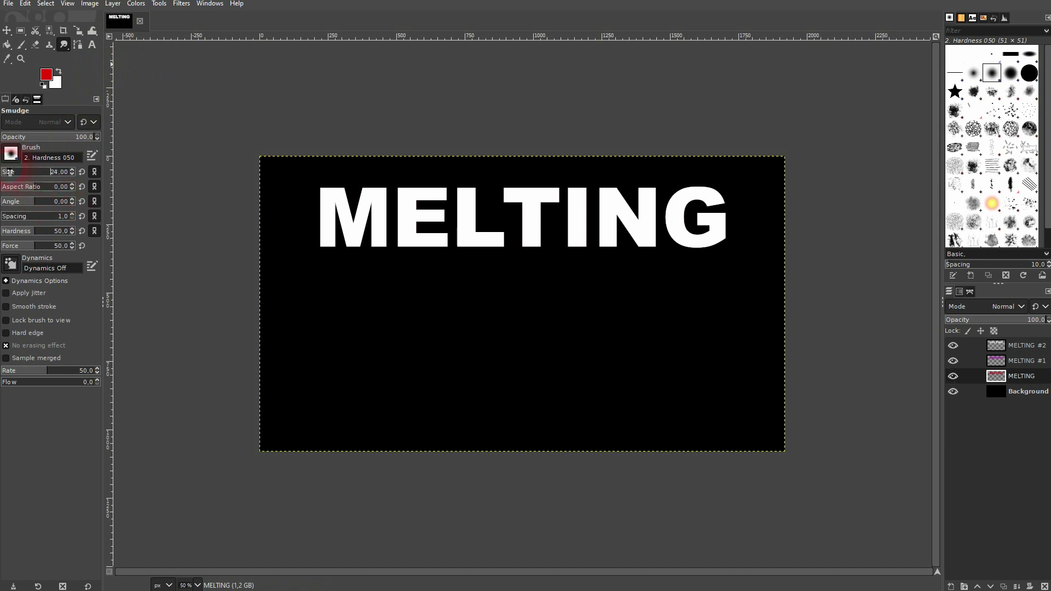
left_click(390, 278)
left_click(308, 220)
left_click(283, 246)
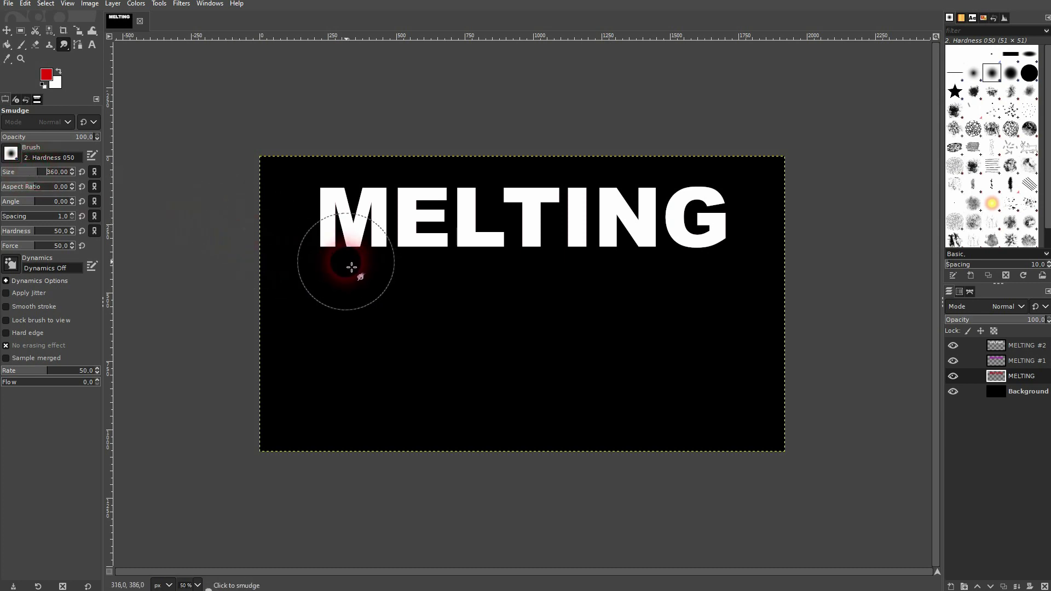
left_click(253, 256)
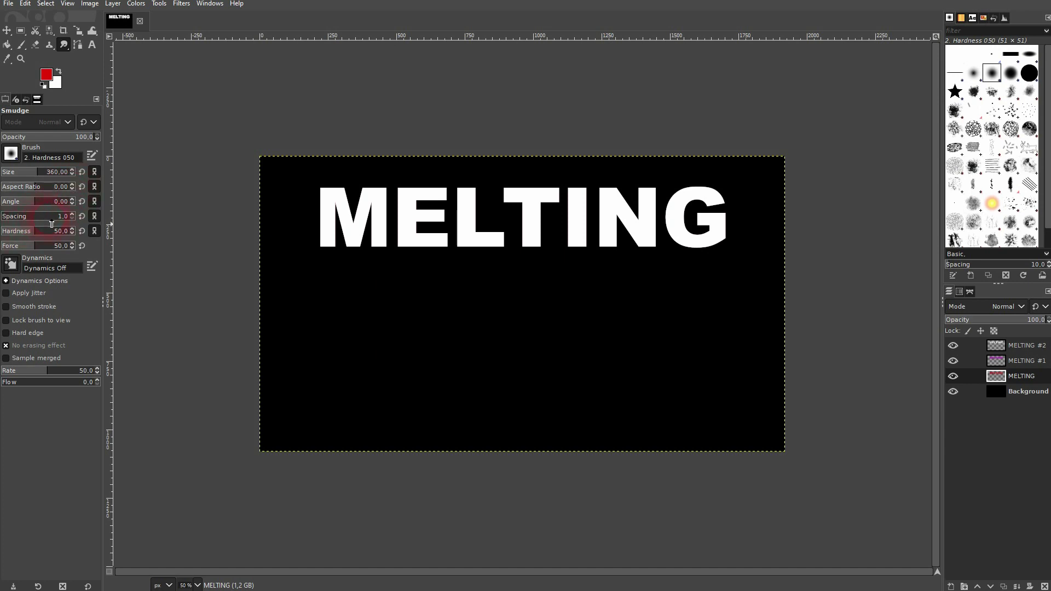
Try smudging the red M diagonally downward with the brush spacing raised to 43 and to a smaller value
mouse_move(353, 241)
left_mouse_down()
mouse_move(458, 406)
mouse_move(493, 424)
left_mouse_up()
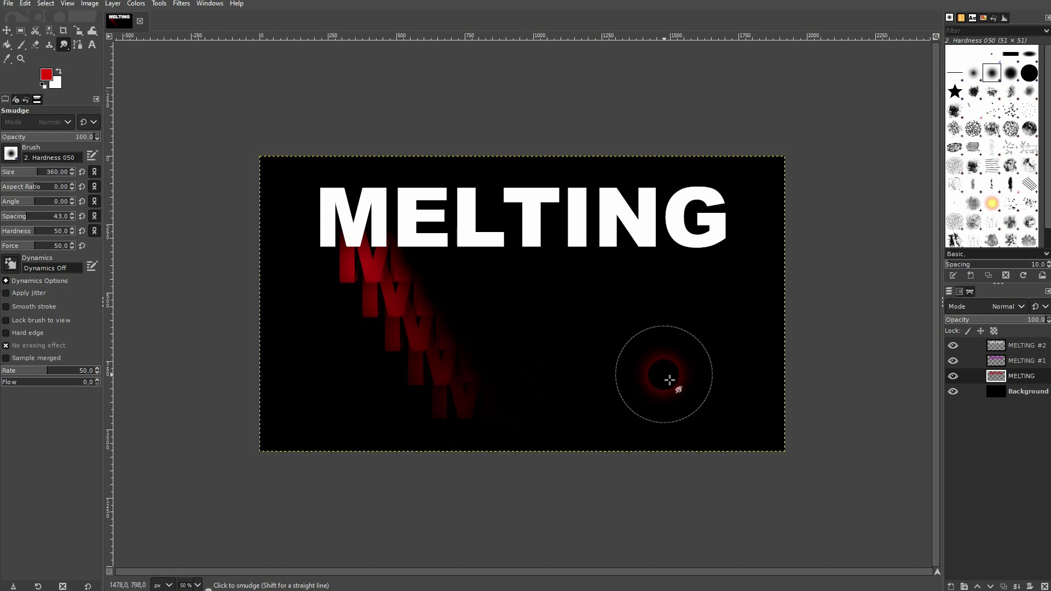
key("ctrl+z")
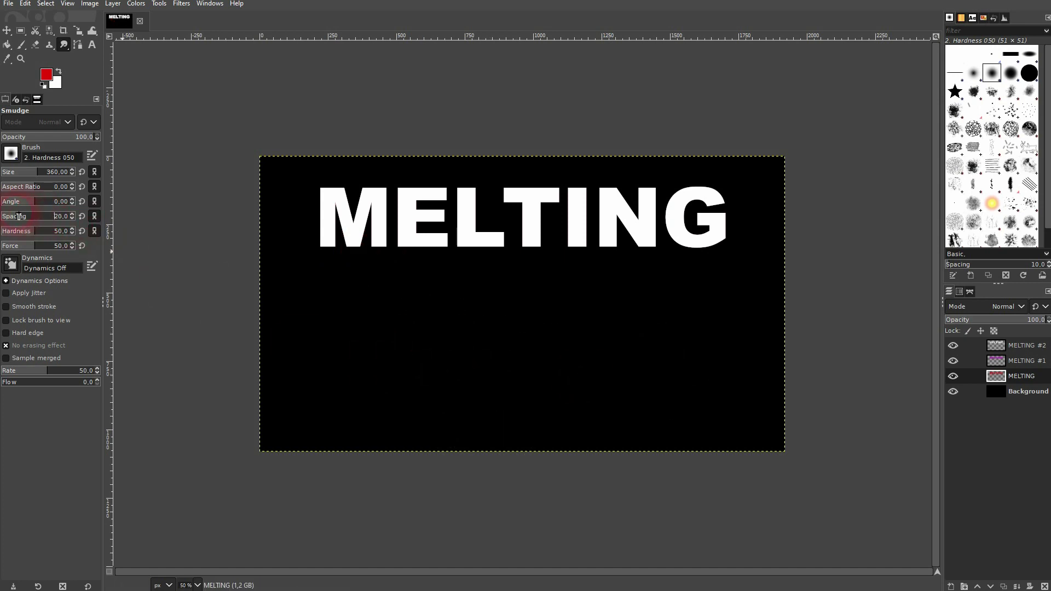
mouse_move(320, 243)
left_mouse_down()
mouse_move(340, 251)
mouse_move(448, 419)
left_mouse_up()
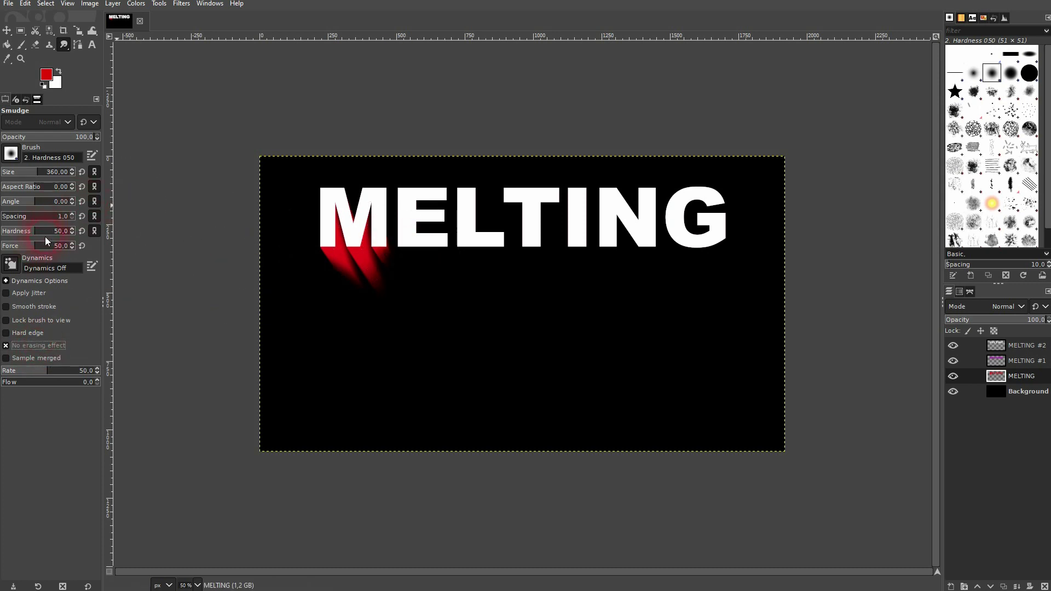
With brush spacing 1, smudge the red lettering downward beneath the whole word into one broad, blended melting shape
left_click_drag(352, 235, 415, 318)
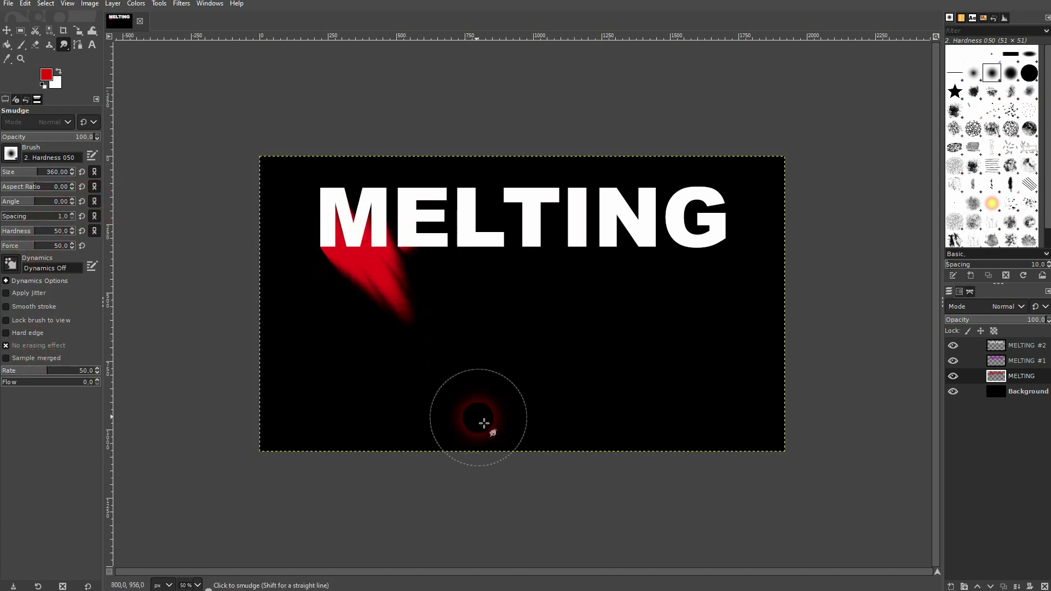
mouse_move(418, 234)
left_mouse_down()
mouse_move(470, 432)
mouse_move(426, 253)
mouse_move(408, 356)
left_mouse_up()
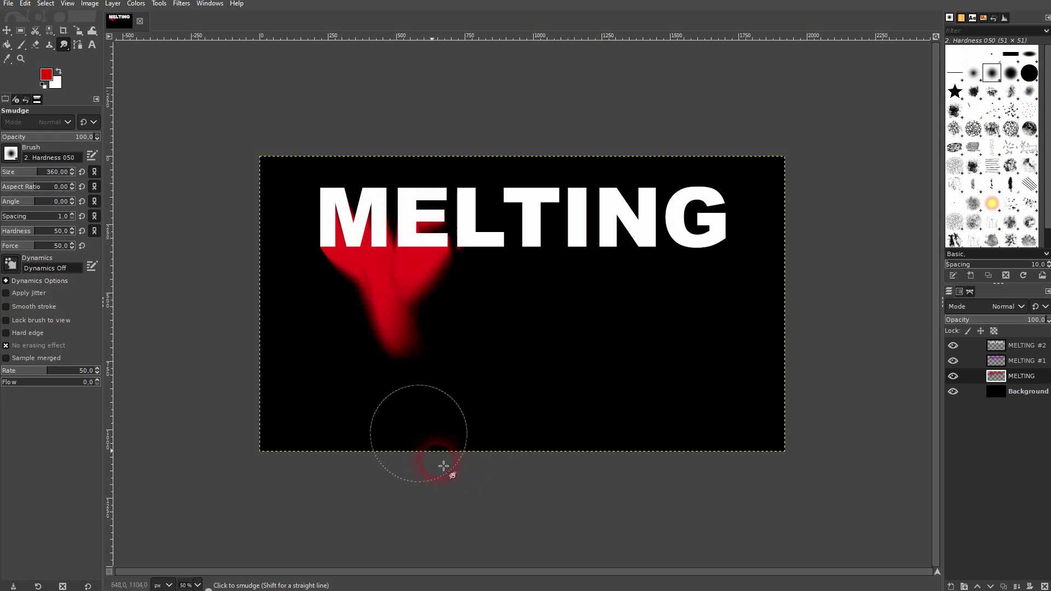
mouse_move(403, 277)
left_mouse_down()
mouse_move(490, 411)
mouse_move(463, 305)
mouse_move(469, 257)
mouse_move(460, 345)
mouse_move(470, 384)
mouse_move(458, 280)
mouse_move(492, 351)
mouse_move(495, 255)
mouse_move(502, 372)
mouse_move(501, 332)
mouse_move(480, 286)
mouse_move(468, 302)
mouse_move(489, 334)
mouse_move(470, 334)
mouse_move(495, 291)
mouse_move(475, 305)
mouse_move(505, 339)
mouse_move(492, 337)
mouse_move(535, 290)
mouse_move(546, 257)
mouse_move(534, 263)
mouse_move(540, 279)
mouse_move(520, 319)
mouse_move(534, 286)
mouse_move(537, 355)
mouse_move(536, 278)
mouse_move(508, 351)
mouse_move(522, 309)
mouse_move(515, 277)
mouse_move(548, 365)
mouse_move(574, 319)
mouse_move(578, 242)
mouse_move(580, 337)
mouse_move(614, 260)
mouse_move(588, 305)
mouse_move(617, 340)
mouse_move(633, 263)
mouse_move(622, 332)
mouse_move(667, 267)
mouse_move(652, 307)
mouse_move(685, 284)
mouse_move(665, 311)
mouse_move(615, 336)
mouse_move(633, 307)
mouse_move(615, 356)
mouse_move(614, 328)
left_mouse_up()
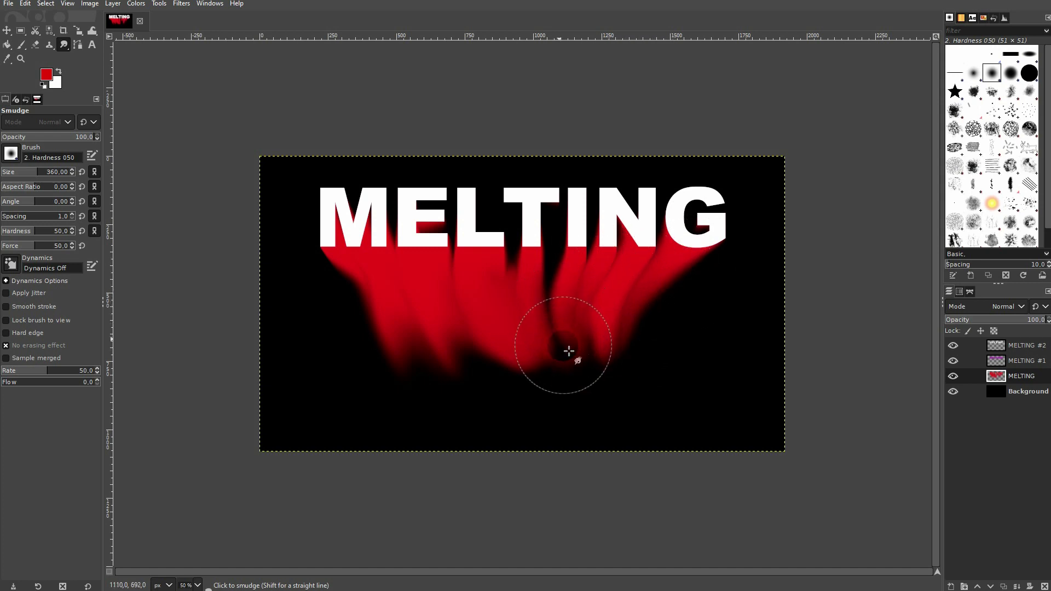
left_click_drag(593, 331, 528, 354)
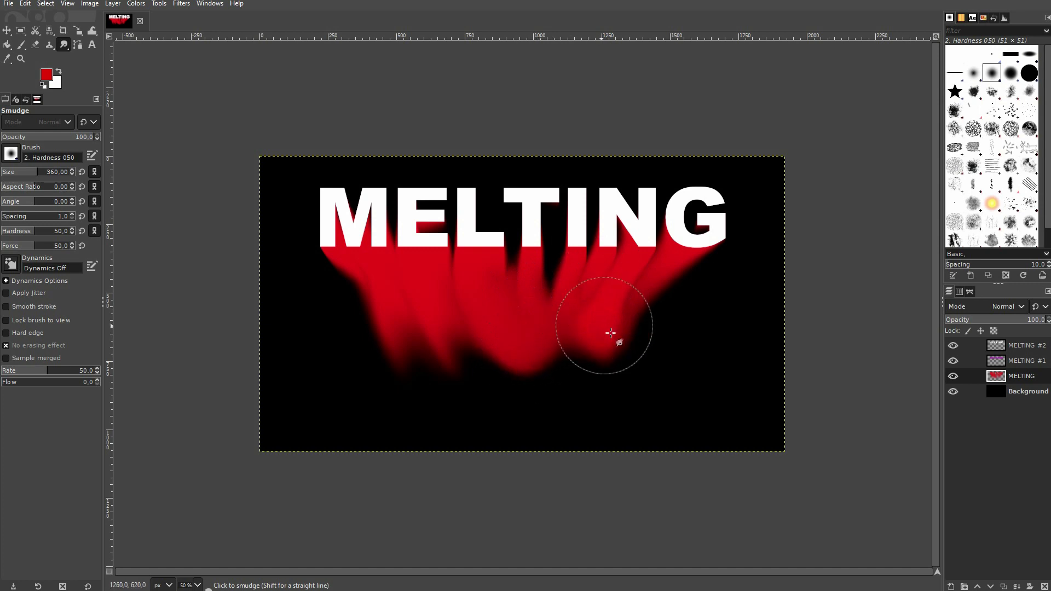
mouse_move(610, 332)
left_mouse_down()
mouse_move(649, 331)
mouse_move(689, 268)
mouse_move(675, 290)
mouse_move(675, 334)
mouse_move(684, 302)
mouse_move(655, 325)
mouse_move(651, 355)
mouse_move(658, 304)
mouse_move(638, 323)
mouse_move(672, 308)
mouse_move(659, 278)
left_mouse_up()
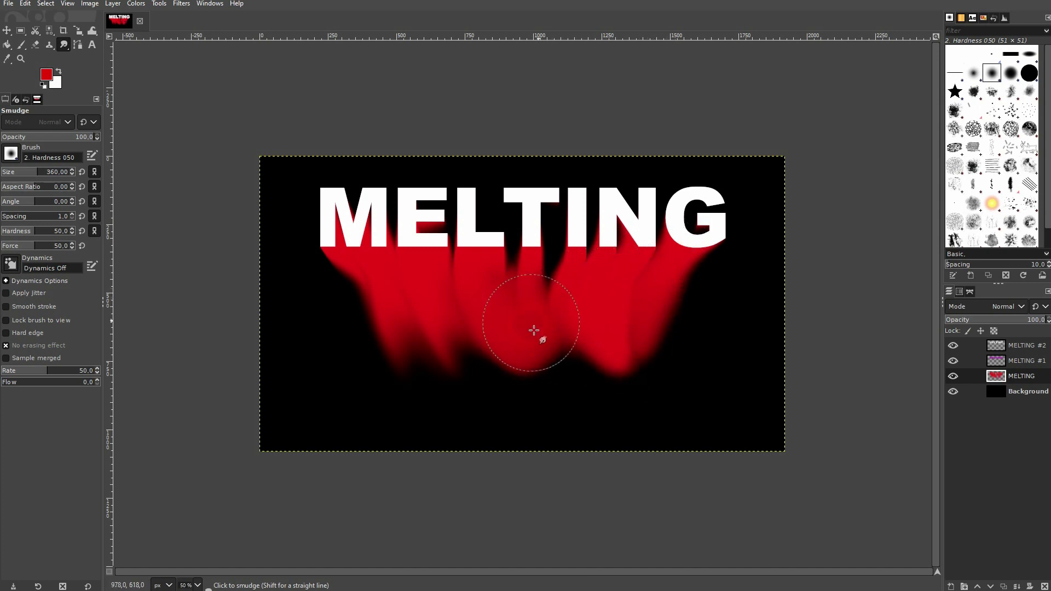
mouse_move(533, 330)
left_mouse_down()
mouse_move(441, 341)
mouse_move(601, 329)
mouse_move(579, 322)
mouse_move(597, 341)
mouse_move(631, 310)
mouse_move(610, 316)
mouse_move(643, 307)
mouse_move(362, 288)
mouse_move(382, 301)
mouse_move(416, 363)
mouse_move(610, 337)
mouse_move(460, 332)
mouse_move(523, 399)
mouse_move(583, 336)
mouse_move(554, 401)
mouse_move(602, 343)
mouse_move(569, 405)
mouse_move(595, 370)
mouse_move(611, 300)
mouse_move(600, 315)
mouse_move(606, 369)
left_mouse_up()
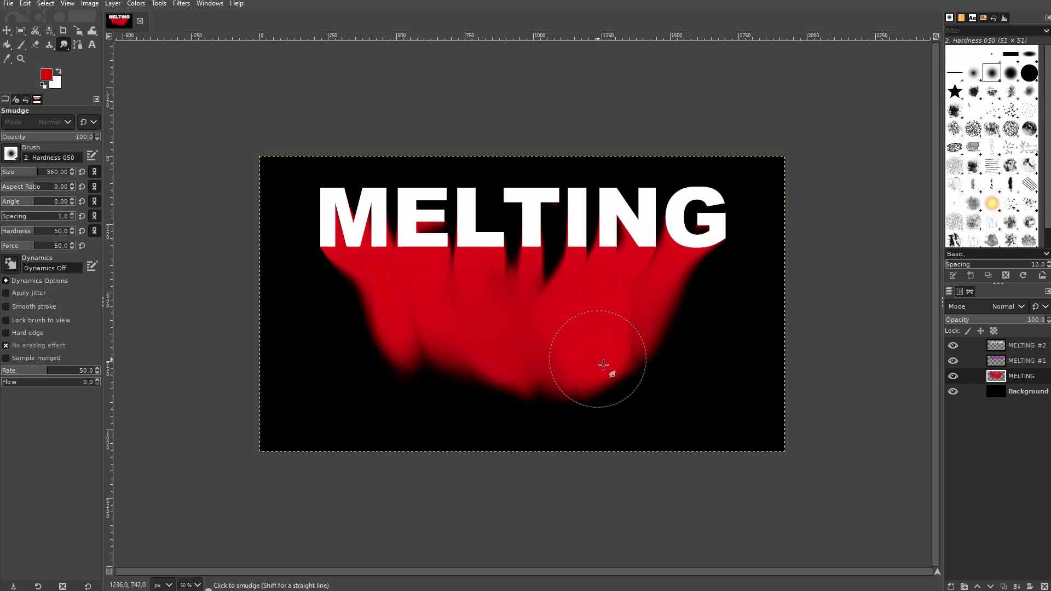
On the MELTING #1 layer, set the smudge brush size to 260 and smear the purple M, E, L and T downward
left_click(1027, 361)
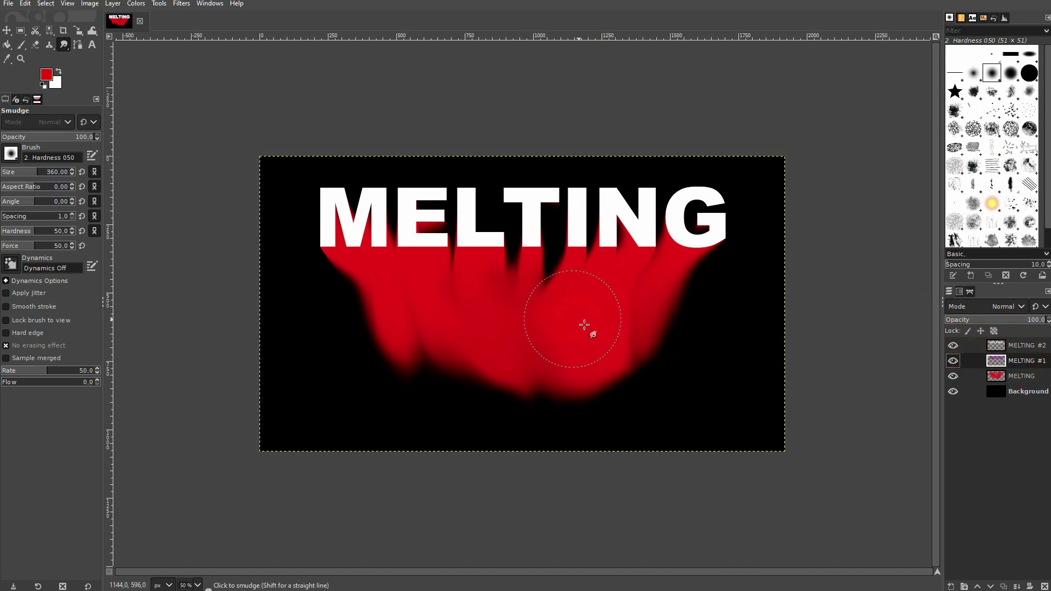
left_click(31, 173)
mouse_move(335, 230)
left_mouse_down()
mouse_move(435, 306)
mouse_move(441, 335)
left_mouse_up()
mouse_move(359, 233)
left_mouse_down()
mouse_move(436, 356)
mouse_move(343, 255)
mouse_move(422, 326)
mouse_move(410, 263)
mouse_move(434, 274)
mouse_move(440, 308)
mouse_move(441, 258)
mouse_move(464, 294)
mouse_move(434, 301)
mouse_move(417, 286)
mouse_move(469, 260)
mouse_move(457, 300)
mouse_move(481, 263)
mouse_move(501, 327)
left_mouse_up()
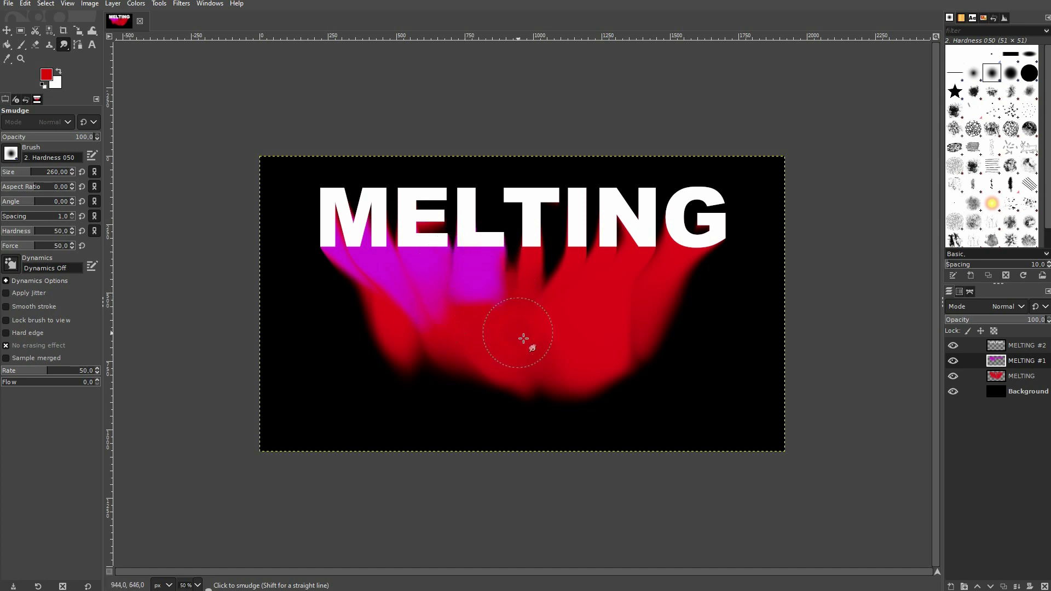
mouse_move(523, 339)
left_mouse_down()
mouse_move(494, 300)
mouse_move(493, 335)
mouse_move(530, 278)
mouse_move(521, 315)
left_mouse_up()
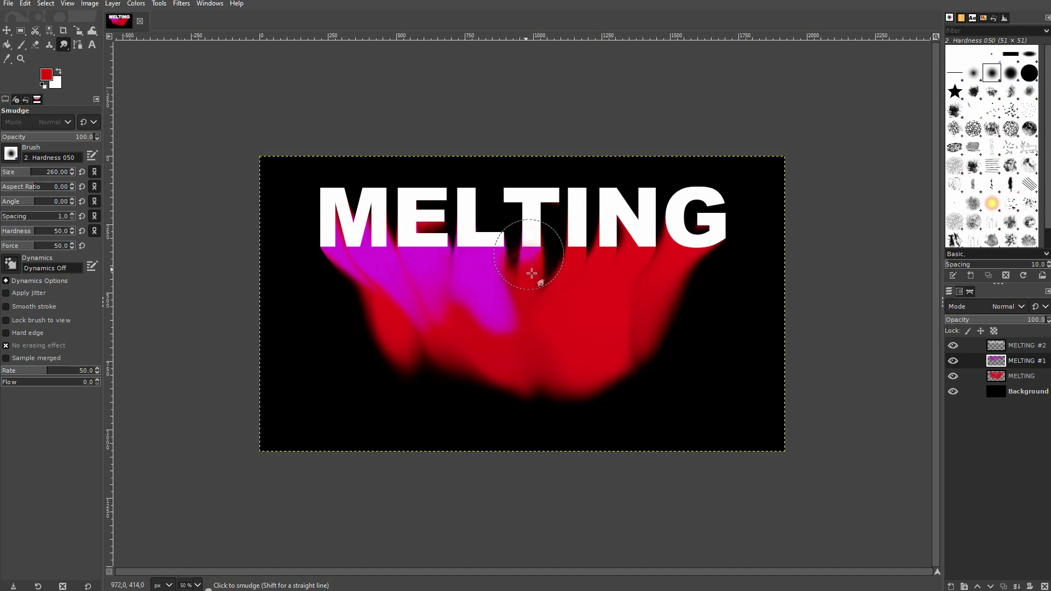
mouse_move(532, 273)
left_mouse_down()
mouse_move(524, 344)
mouse_move(515, 289)
mouse_move(532, 283)
mouse_move(547, 337)
mouse_move(533, 277)
mouse_move(504, 305)
left_mouse_up()
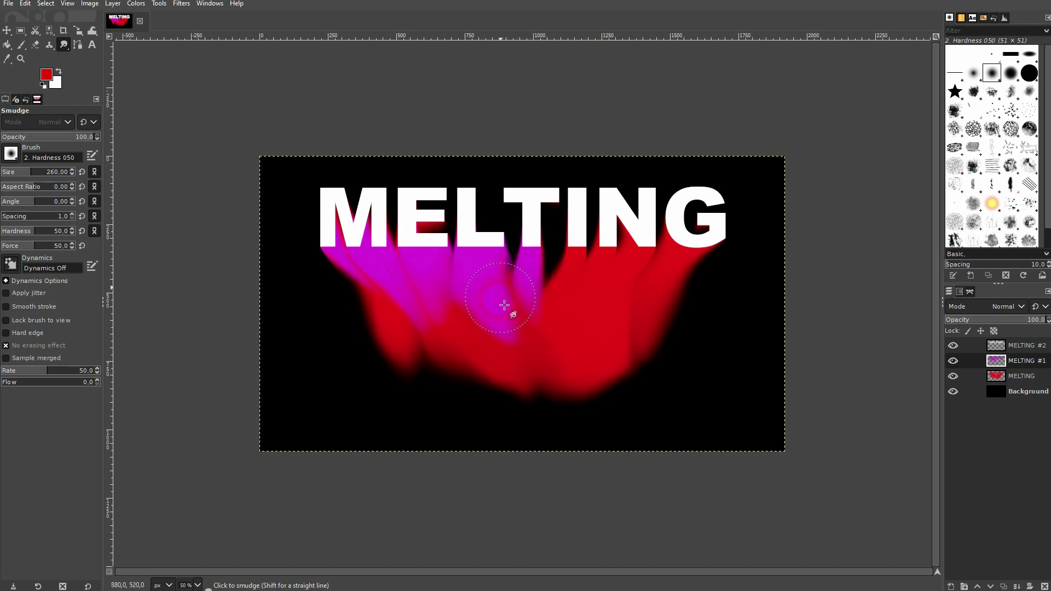
Smear the purple I, N and G downward, blending them with the purple drips of the other letters
mouse_move(556, 334)
left_mouse_down()
mouse_move(594, 257)
mouse_move(558, 330)
mouse_move(570, 286)
mouse_move(554, 336)
left_mouse_up()
left_click_drag(553, 285, 565, 315)
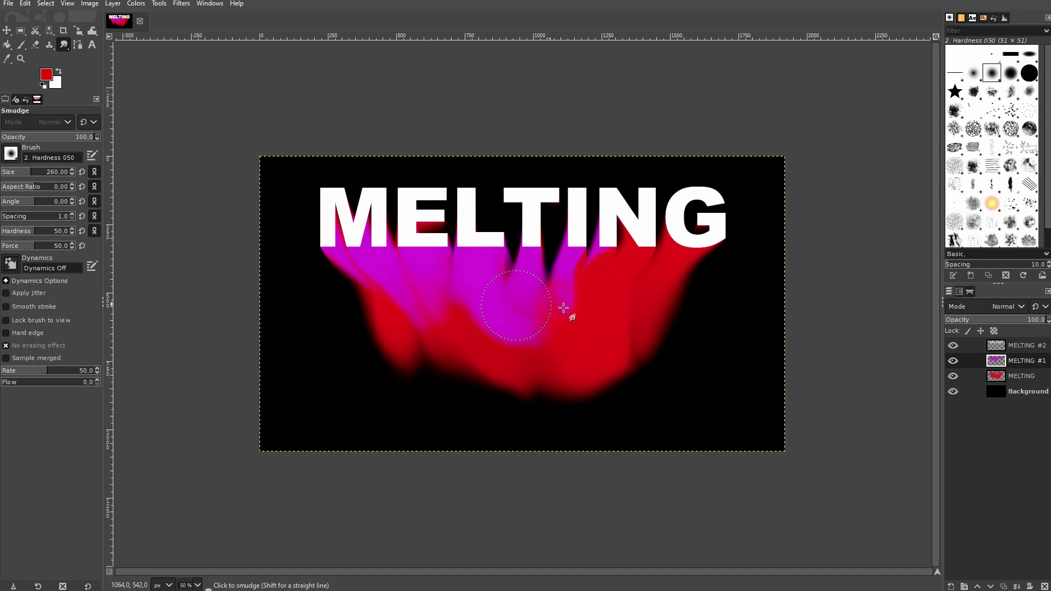
mouse_move(591, 269)
left_mouse_down()
mouse_move(604, 323)
mouse_move(596, 279)
mouse_move(627, 336)
mouse_move(623, 252)
mouse_move(613, 302)
left_mouse_up()
left_click_drag(639, 267, 641, 268)
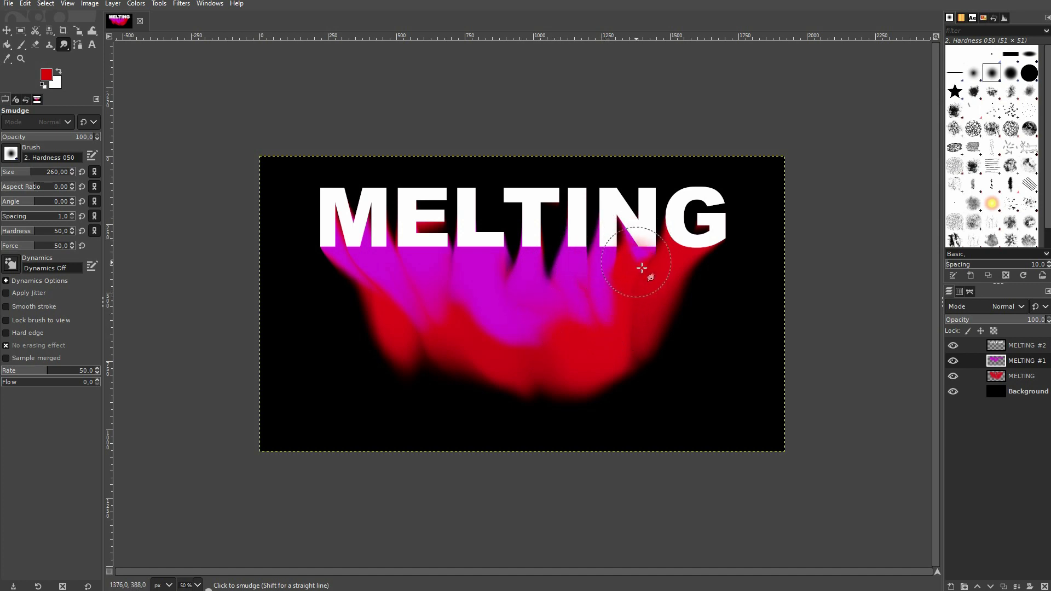
mouse_move(595, 309)
left_mouse_down()
mouse_move(641, 252)
mouse_move(632, 246)
mouse_move(617, 304)
mouse_move(631, 261)
mouse_move(638, 286)
mouse_move(648, 245)
mouse_move(648, 299)
mouse_move(691, 242)
mouse_move(658, 286)
left_mouse_up()
mouse_move(631, 320)
left_mouse_down()
mouse_move(665, 262)
mouse_move(669, 305)
mouse_move(640, 306)
mouse_move(704, 254)
mouse_move(671, 316)
mouse_move(686, 252)
mouse_move(640, 293)
mouse_move(631, 319)
mouse_move(639, 284)
mouse_move(625, 274)
mouse_move(610, 343)
mouse_move(644, 262)
left_mouse_up()
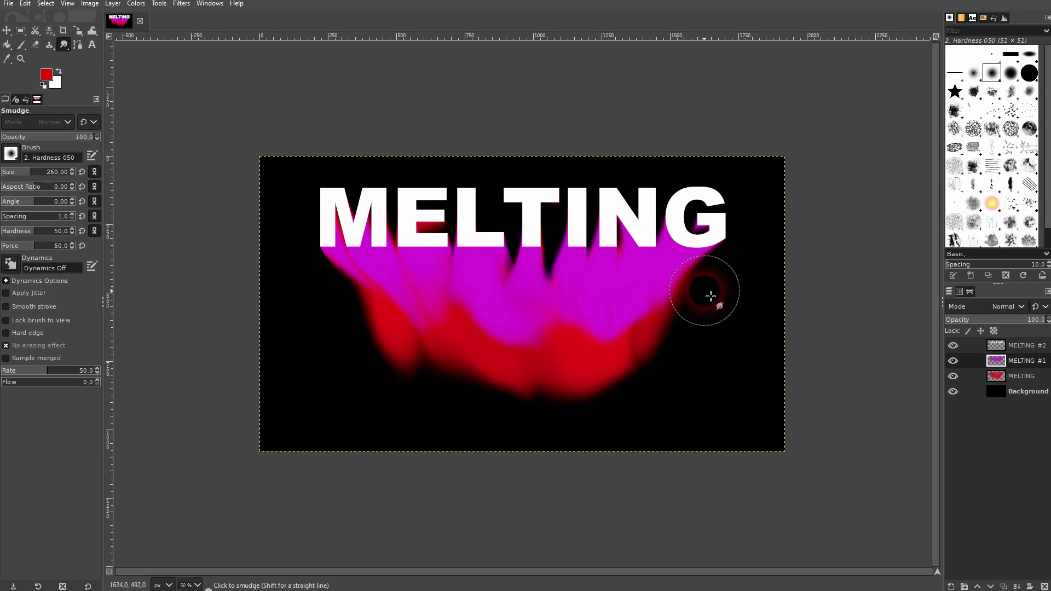
Try small touch-up smudges on the purple layer around the M, E and G, and undo them
left_click_drag(408, 222, 424, 227)
key("ctrl+z")
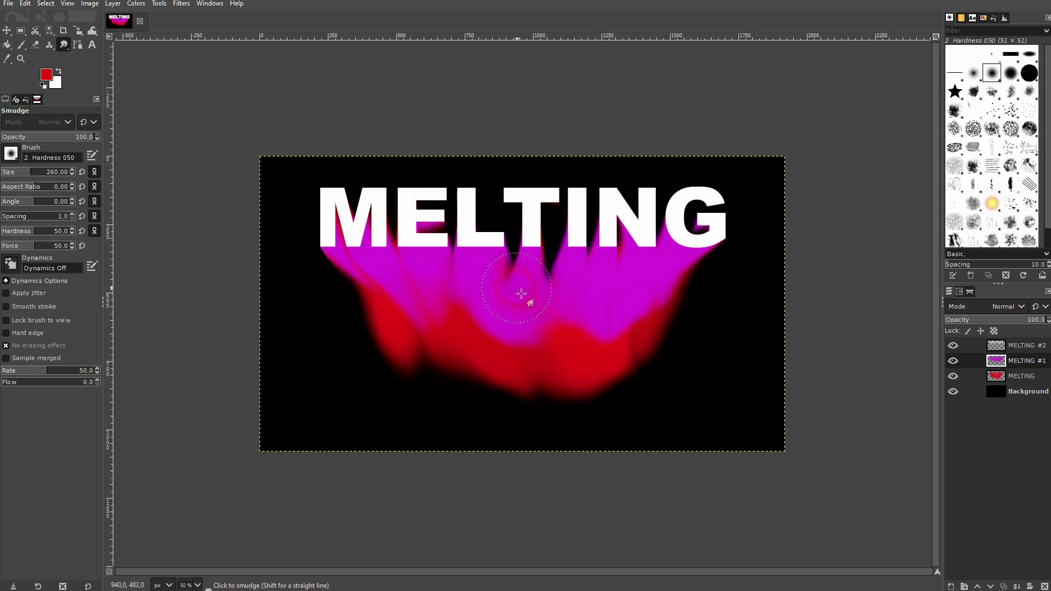
left_click_drag(340, 229, 361, 235)
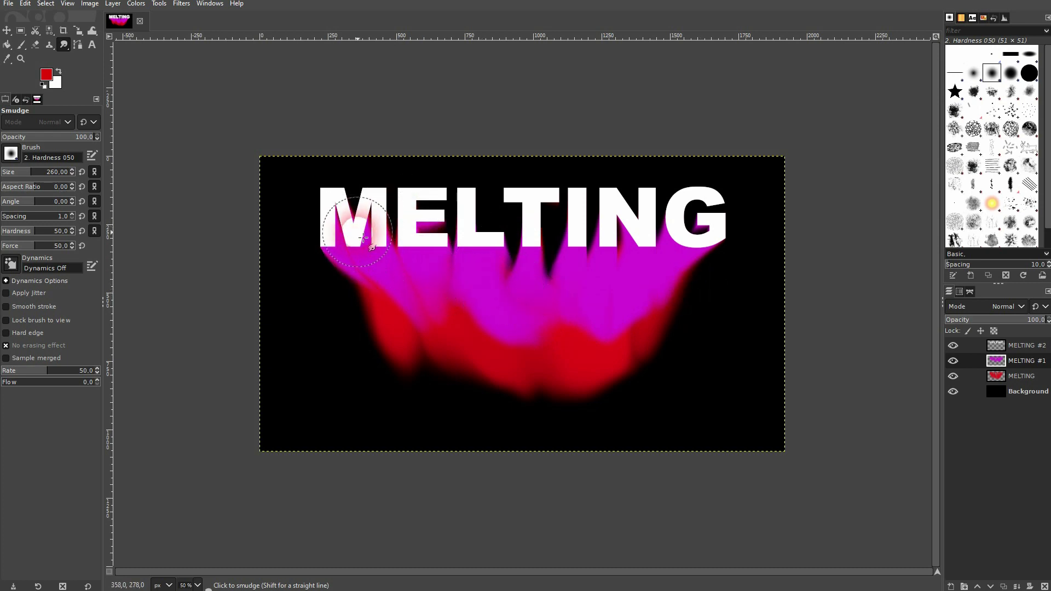
mouse_move(696, 224)
left_mouse_down()
mouse_move(688, 244)
mouse_move(710, 254)
left_mouse_up()
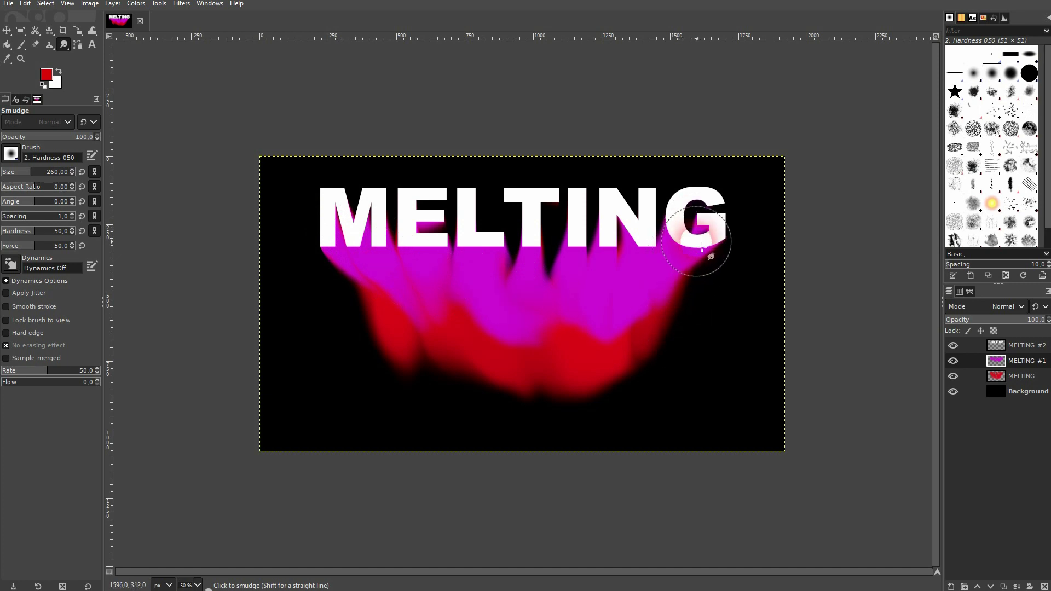
key("ctrl+z")
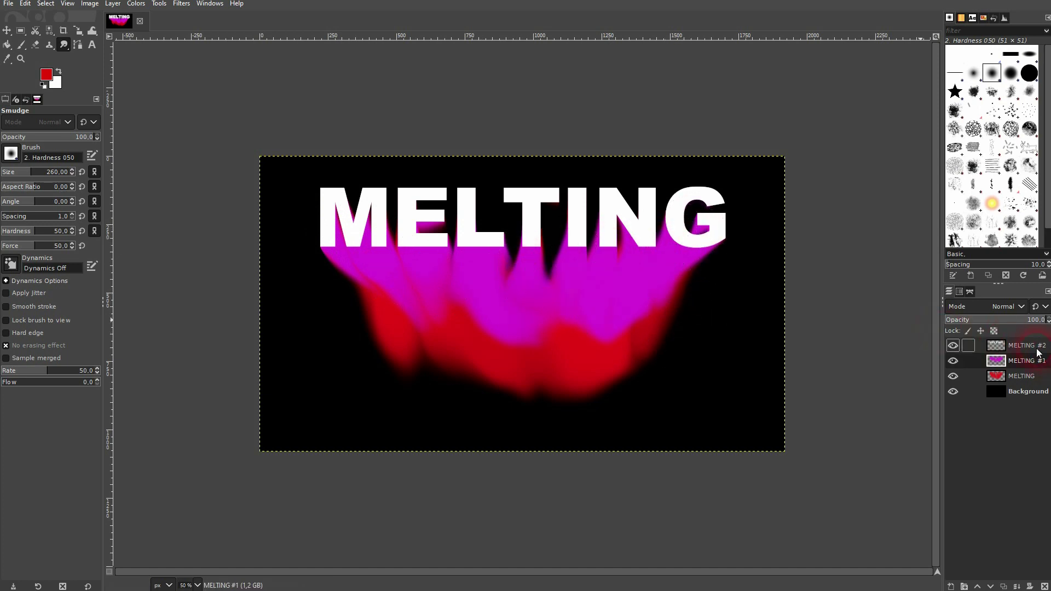
On the MELTING #2 layer, set the smudge brush size to 149 and smear the bottoms of the white letters into short drips
left_click(1036, 345)
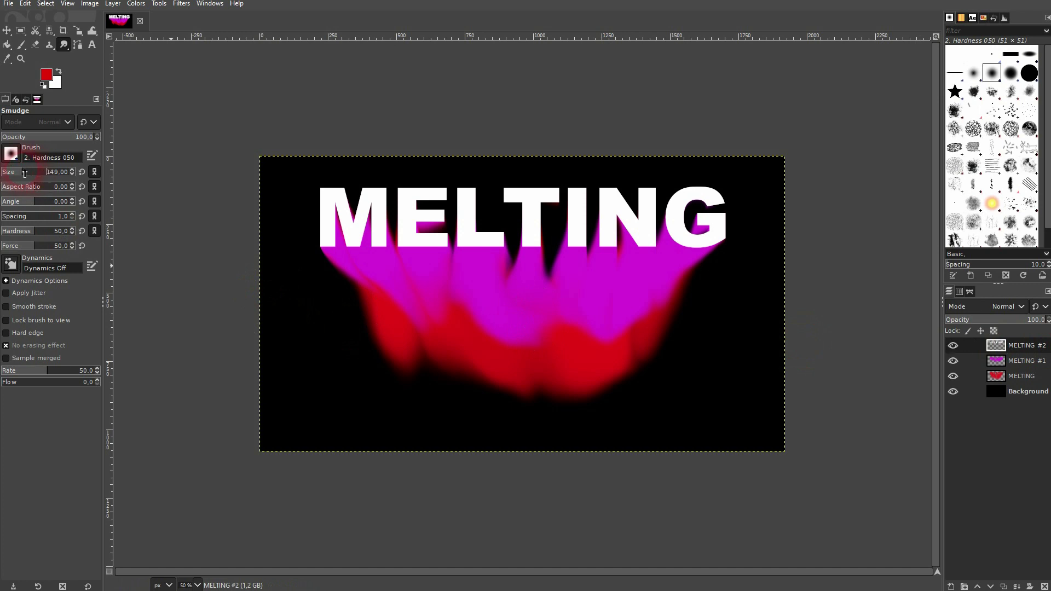
mouse_move(315, 245)
left_mouse_down()
mouse_move(339, 238)
mouse_move(365, 274)
mouse_move(354, 258)
mouse_move(365, 253)
mouse_move(386, 273)
mouse_move(382, 250)
mouse_move(412, 300)
mouse_move(355, 256)
mouse_move(399, 277)
mouse_move(347, 257)
mouse_move(406, 291)
mouse_move(407, 242)
mouse_move(437, 287)
mouse_move(422, 267)
mouse_move(430, 314)
mouse_move(421, 254)
mouse_move(463, 305)
mouse_move(444, 262)
mouse_move(485, 313)
mouse_move(468, 253)
mouse_move(475, 293)
mouse_move(492, 250)
mouse_move(473, 285)
mouse_move(502, 252)
mouse_move(513, 299)
mouse_move(505, 262)
mouse_move(488, 306)
mouse_move(442, 258)
mouse_move(471, 283)
left_mouse_up()
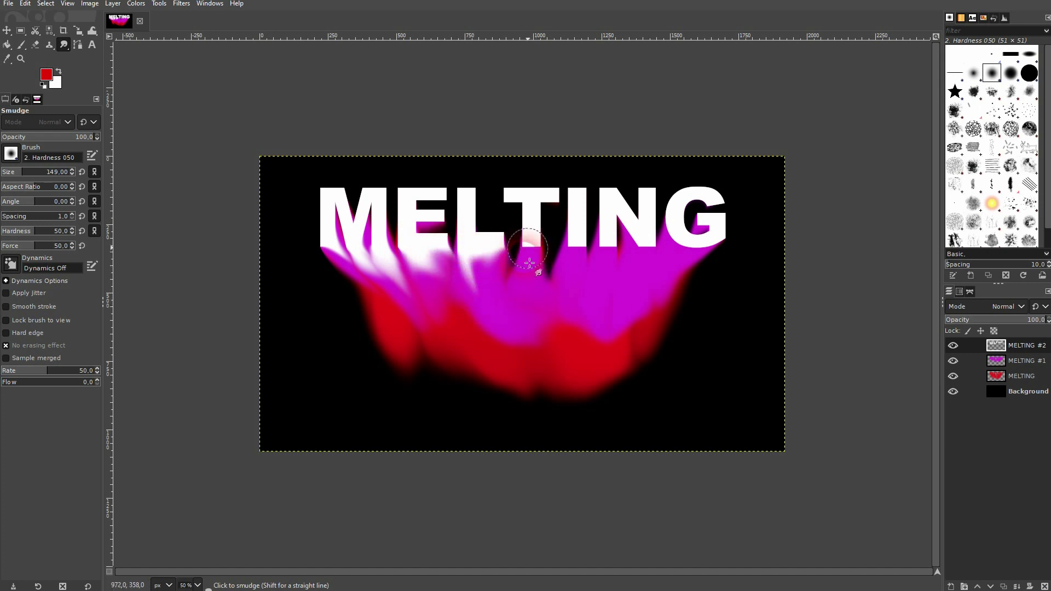
mouse_move(530, 264)
left_mouse_down()
mouse_move(514, 241)
mouse_move(517, 256)
mouse_move(536, 259)
mouse_move(544, 233)
mouse_move(562, 295)
left_mouse_up()
mouse_move(581, 249)
left_mouse_down()
mouse_move(558, 298)
mouse_move(574, 244)
mouse_move(596, 297)
mouse_move(614, 234)
mouse_move(587, 328)
mouse_move(587, 279)
mouse_move(600, 255)
mouse_move(580, 299)
mouse_move(573, 260)
mouse_move(583, 275)
mouse_move(618, 248)
mouse_move(643, 295)
mouse_move(637, 249)
mouse_move(655, 297)
mouse_move(656, 246)
mouse_move(666, 290)
mouse_move(688, 241)
mouse_move(671, 299)
mouse_move(673, 252)
mouse_move(647, 314)
mouse_move(704, 254)
mouse_move(646, 323)
mouse_move(665, 266)
mouse_move(627, 295)
mouse_move(631, 256)
mouse_move(606, 351)
left_mouse_up()
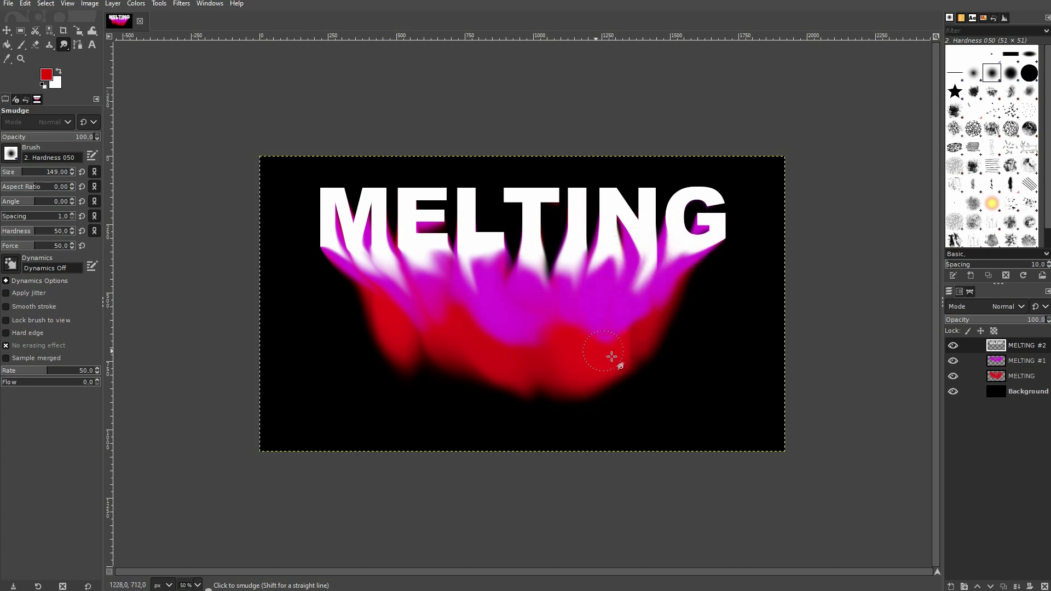
On the MELTING #1 layer, smudge the lower edge of the purple drips further into the red, undoing the stray smear near the bottom
left_click(1021, 363)
left_click_drag(470, 274, 452, 352)
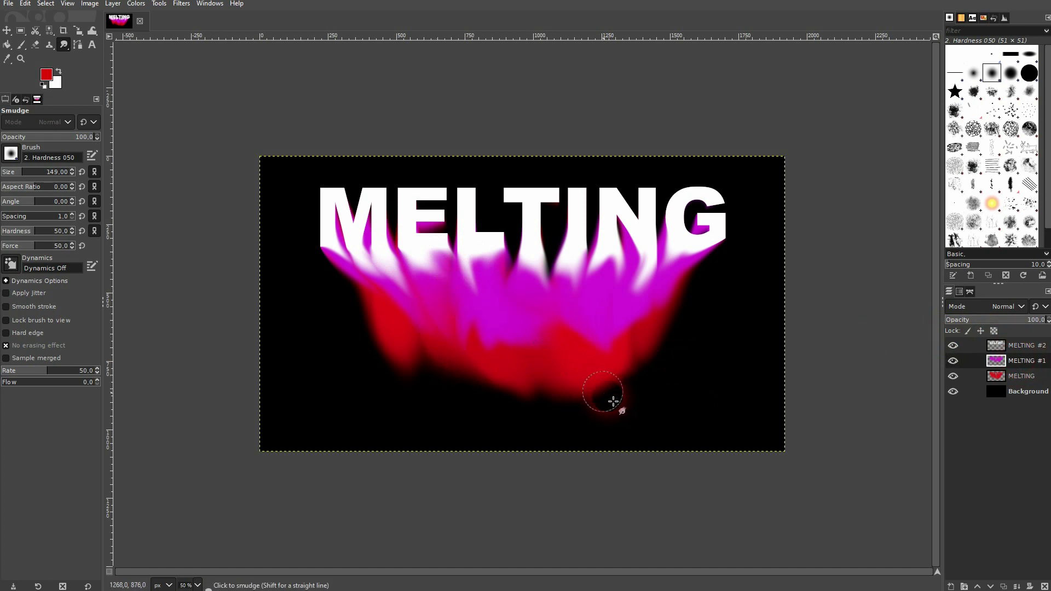
key("ctrl+z")
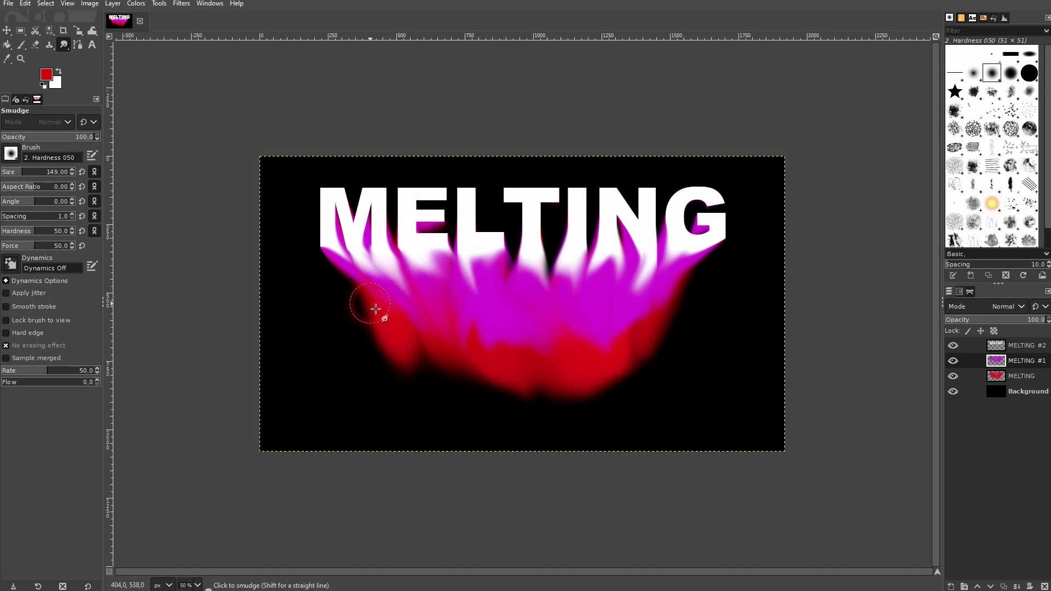
mouse_move(376, 309)
left_mouse_down()
mouse_move(404, 363)
mouse_move(394, 288)
mouse_move(393, 329)
left_mouse_up()
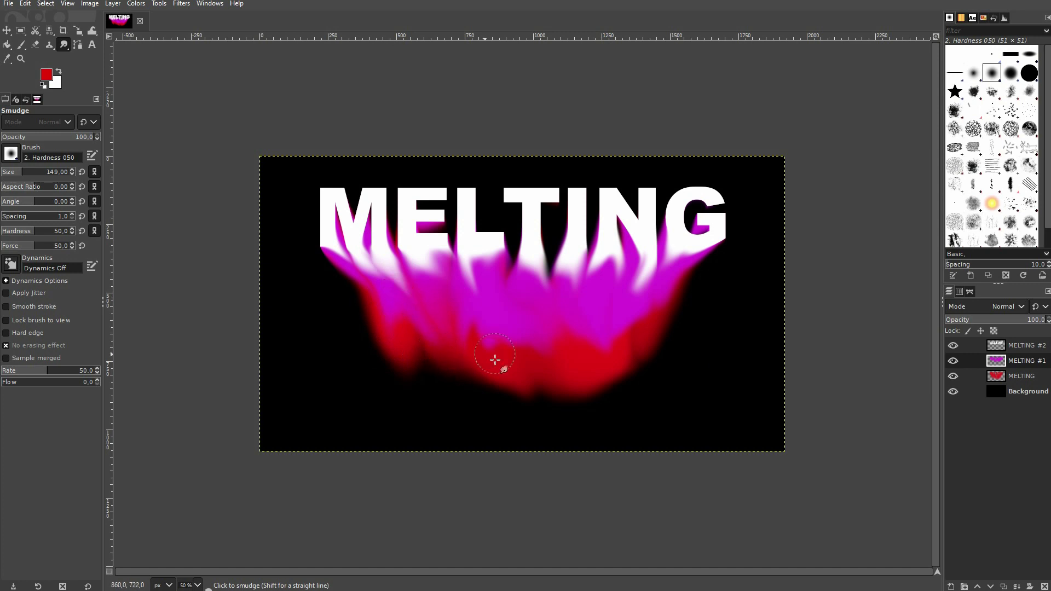
Hide the Background layer and create a new layer from visible above MELTING #2
left_click(1033, 349)
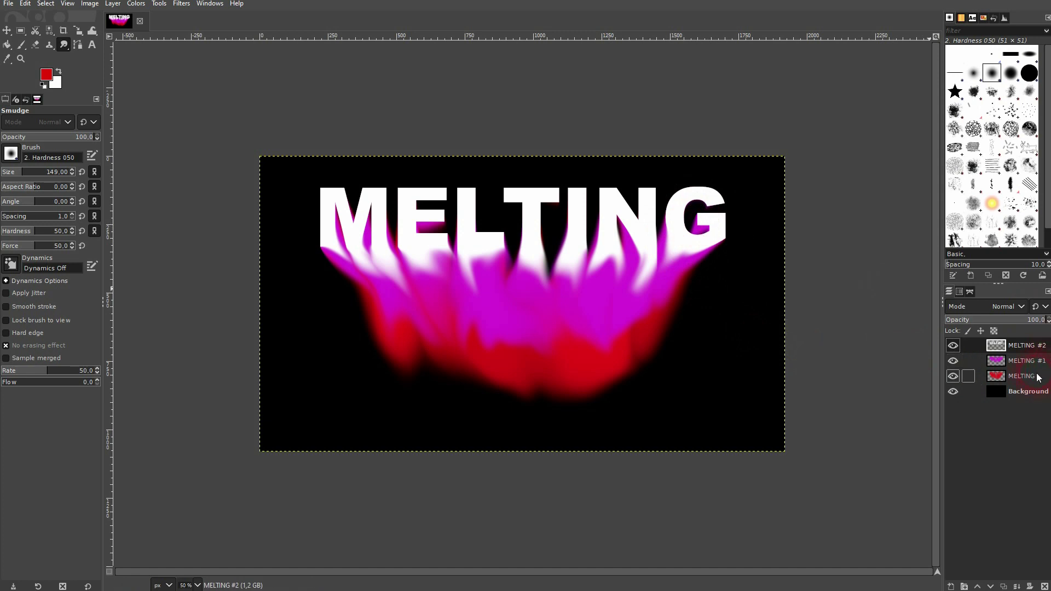
left_click(953, 392)
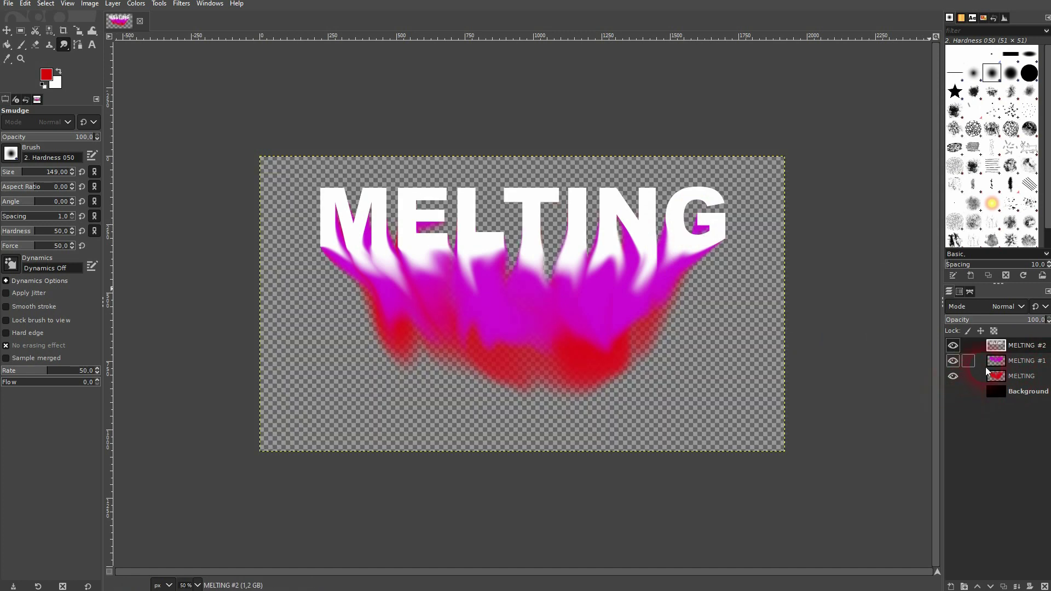
right_click(1017, 348)
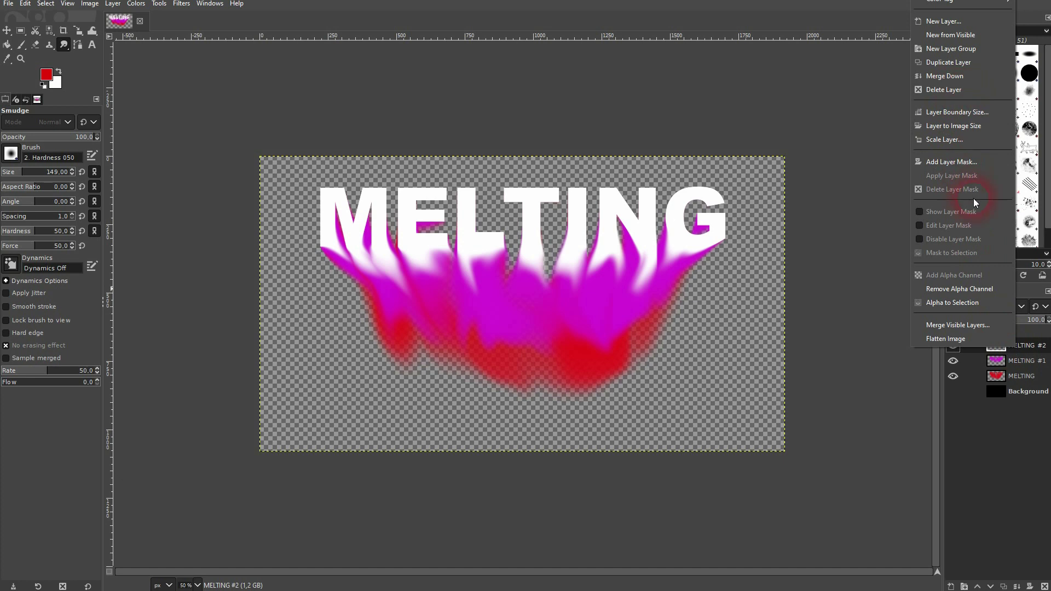
left_click(949, 35)
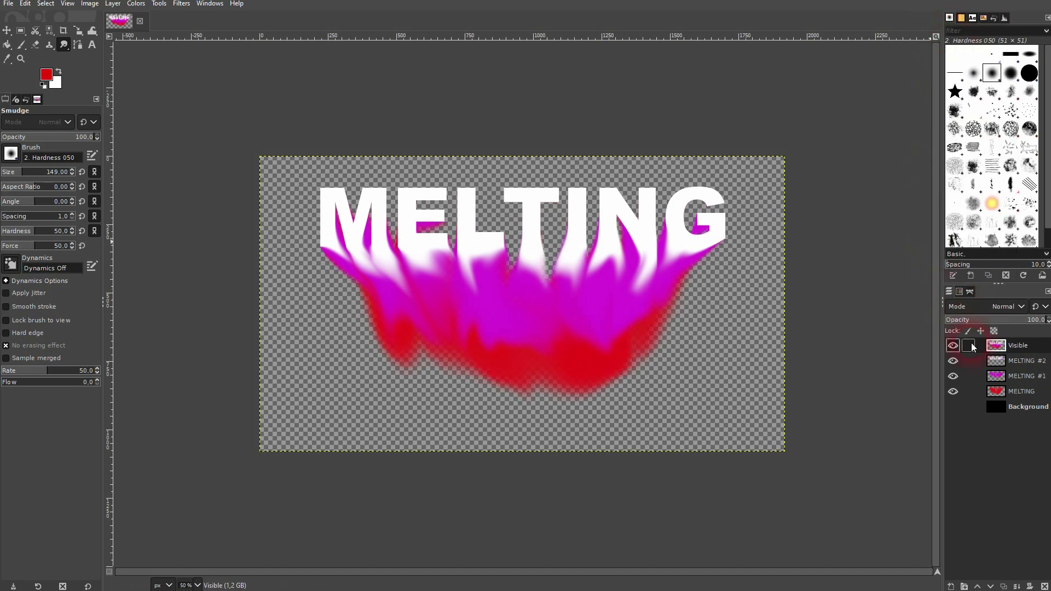
Show the Background layer again and hide the three original MELTING layers, keeping the merged Visible layer shown
left_click(955, 408)
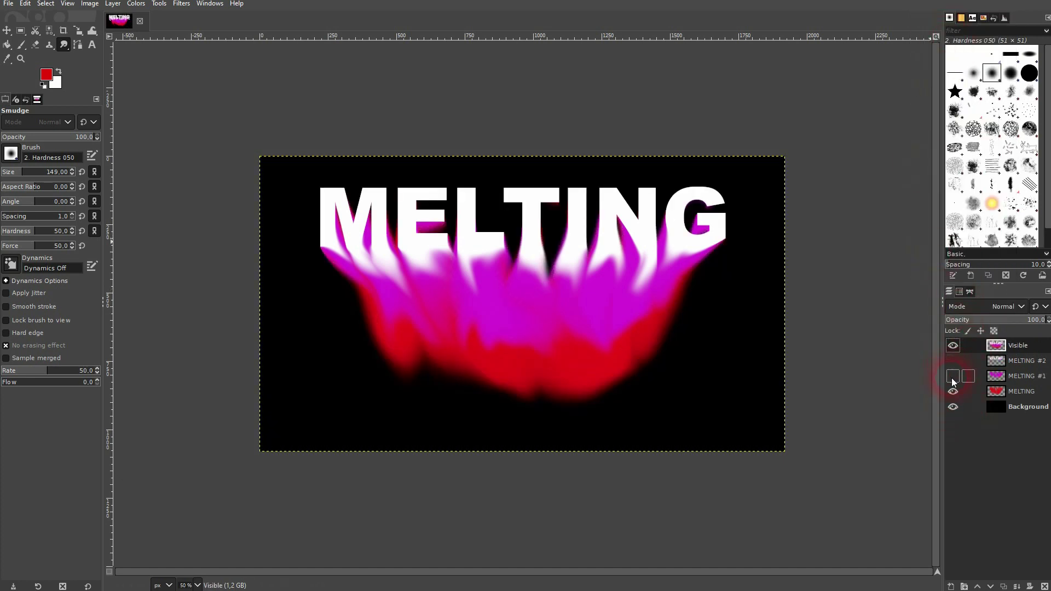
left_click(953, 392)
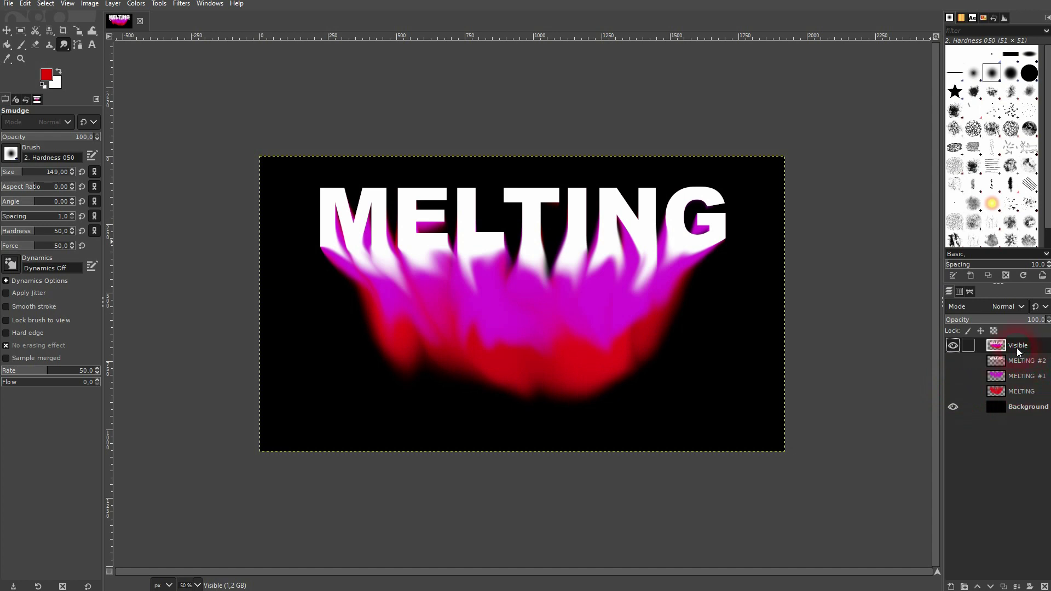
left_click(953, 345)
left_click(953, 345)
Warp the white, purple and red drips on the Visible layer into wavy shapes using Warp Transform in Move pixels mode
left_click(93, 31)
left_click(176, 34)
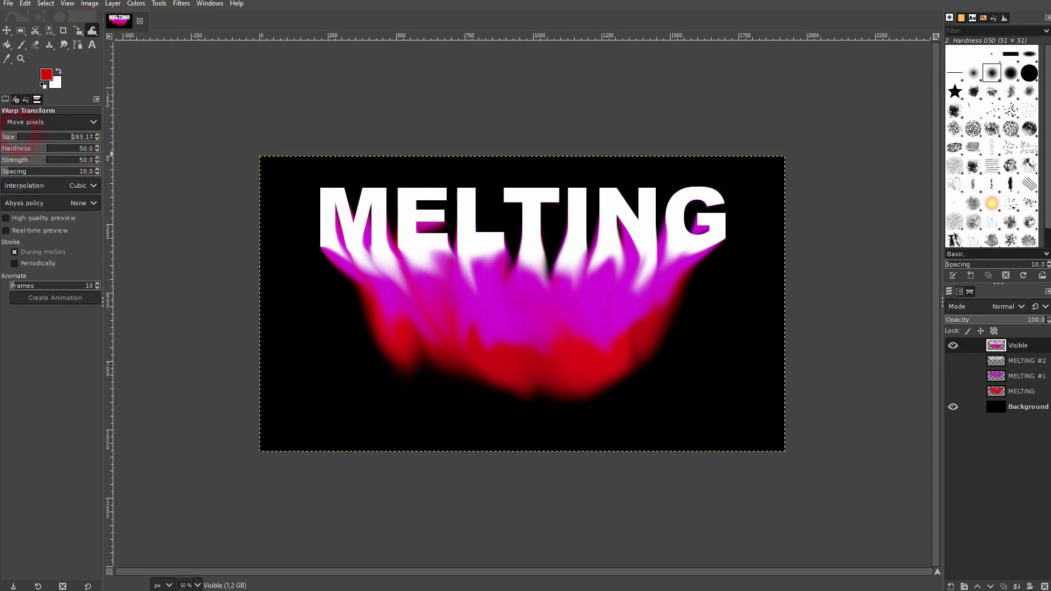
left_click(55, 125)
left_click(54, 138)
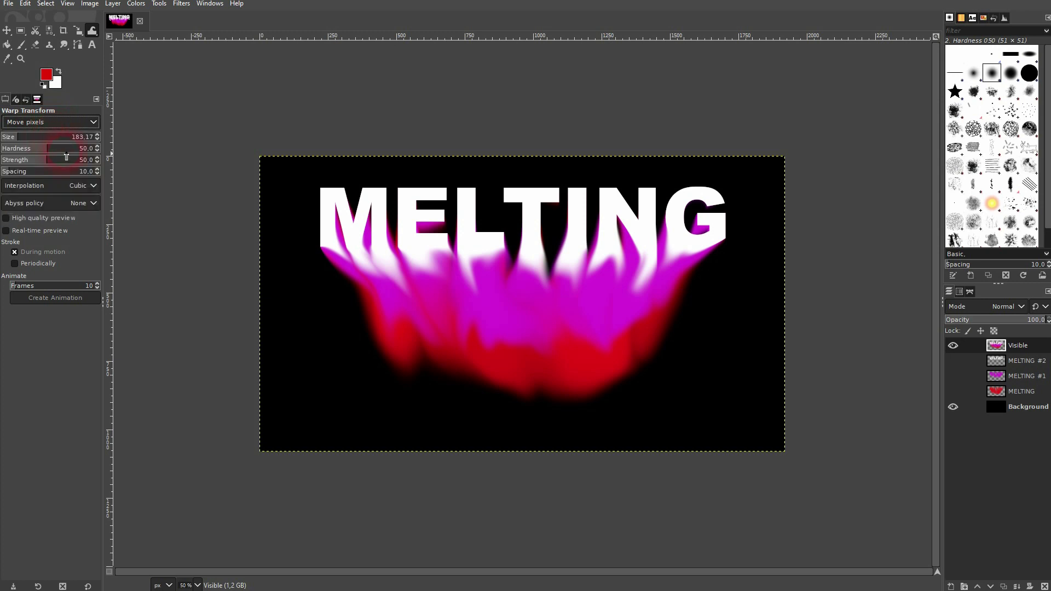
mouse_move(347, 258)
left_mouse_down()
mouse_move(371, 259)
mouse_move(355, 260)
mouse_move(373, 263)
mouse_move(375, 252)
mouse_move(429, 265)
mouse_move(401, 274)
mouse_move(416, 269)
mouse_move(420, 249)
mouse_move(406, 279)
mouse_move(432, 261)
mouse_move(443, 276)
mouse_move(485, 264)
mouse_move(476, 259)
mouse_move(477, 277)
mouse_move(500, 273)
mouse_move(503, 257)
mouse_move(513, 261)
mouse_move(506, 271)
mouse_move(526, 267)
mouse_move(515, 281)
mouse_move(541, 286)
mouse_move(600, 261)
mouse_move(603, 281)
mouse_move(636, 256)
mouse_move(624, 234)
mouse_move(620, 277)
mouse_move(646, 272)
mouse_move(638, 253)
mouse_move(615, 289)
mouse_move(656, 244)
mouse_move(677, 261)
mouse_move(695, 250)
mouse_move(670, 276)
mouse_move(703, 261)
mouse_move(691, 282)
mouse_move(617, 331)
mouse_move(658, 361)
mouse_move(656, 335)
mouse_move(636, 335)
mouse_move(665, 337)
mouse_move(636, 346)
left_mouse_up()
mouse_move(562, 336)
left_mouse_down()
mouse_move(532, 372)
mouse_move(538, 333)
mouse_move(490, 343)
mouse_move(475, 360)
mouse_move(467, 330)
mouse_move(436, 361)
mouse_move(460, 312)
mouse_move(427, 325)
mouse_move(448, 337)
mouse_move(440, 316)
mouse_move(398, 331)
mouse_move(394, 300)
mouse_move(364, 335)
left_mouse_up()
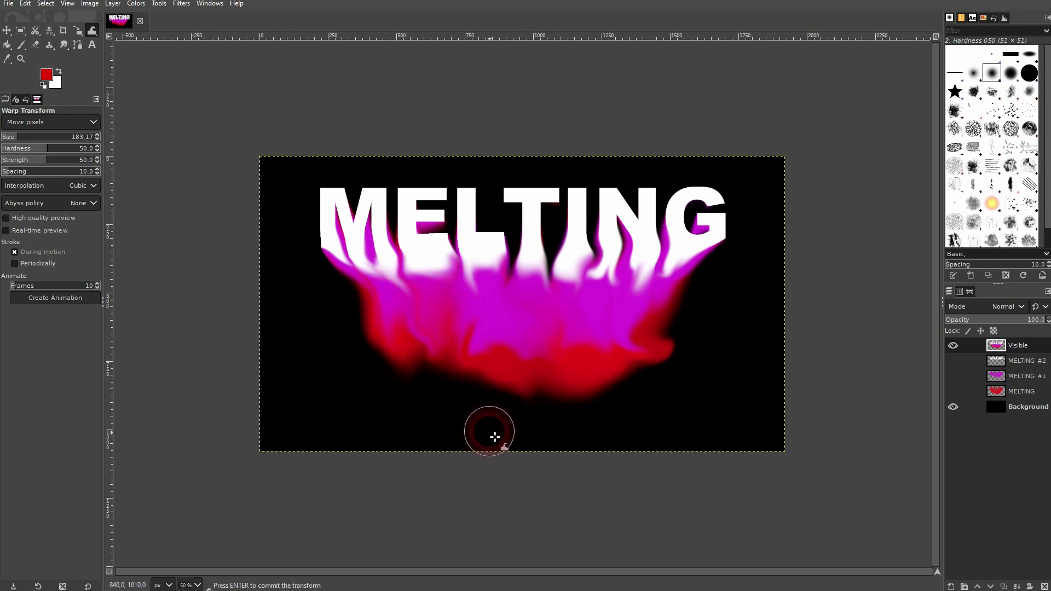
mouse_move(411, 240)
left_mouse_down()
mouse_move(402, 291)
mouse_move(484, 345)
mouse_move(515, 337)
mouse_move(443, 278)
mouse_move(357, 254)
mouse_move(387, 264)
mouse_move(660, 258)
left_mouse_up()
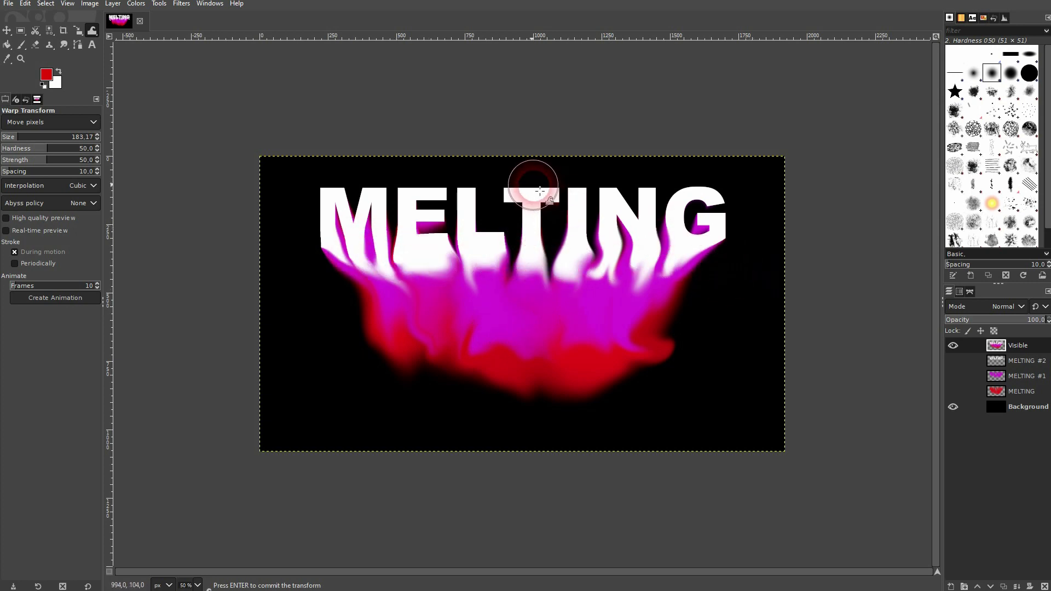
Try warping the top and stem of the letter T, and undo it
mouse_move(518, 188)
left_mouse_down()
mouse_move(542, 263)
mouse_move(564, 308)
left_mouse_up()
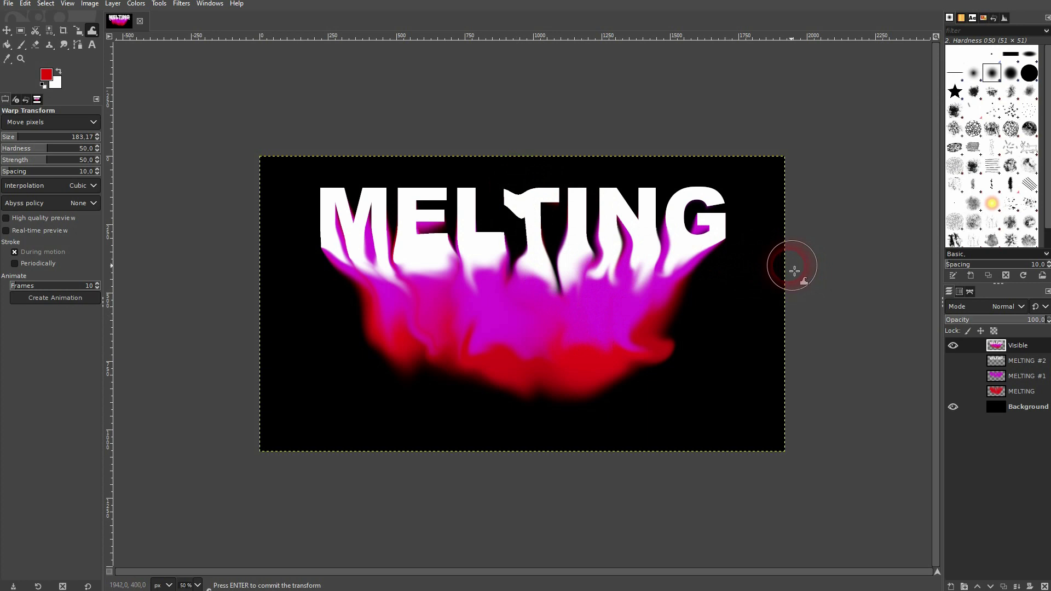
key("ctrl+z")
key("ctrl+z")
key("ctrl+z")
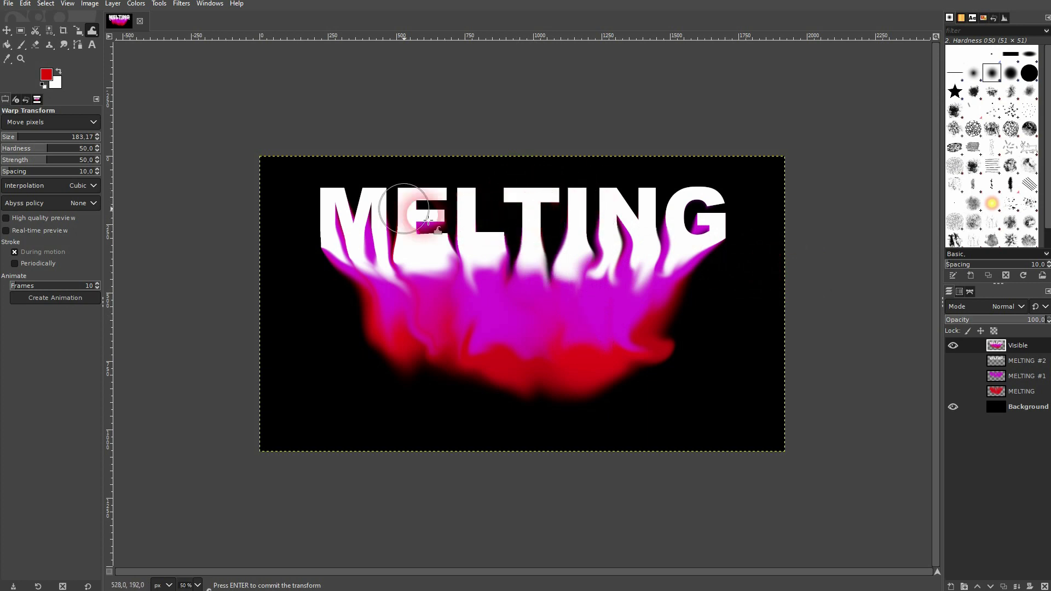
Finish the warp on the Visible layer by switching to the Move tool
left_click(7, 31)
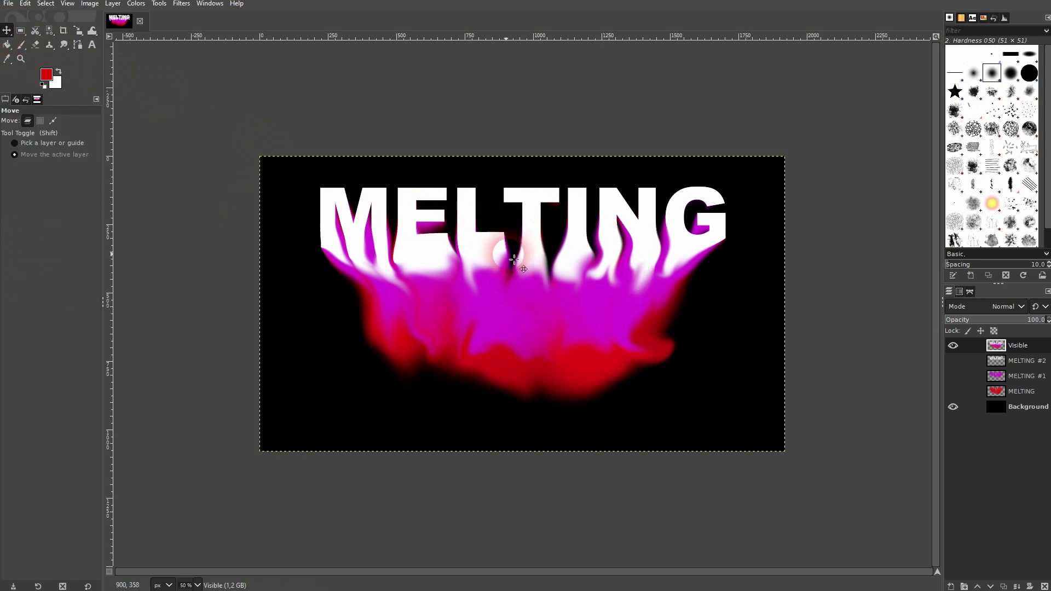